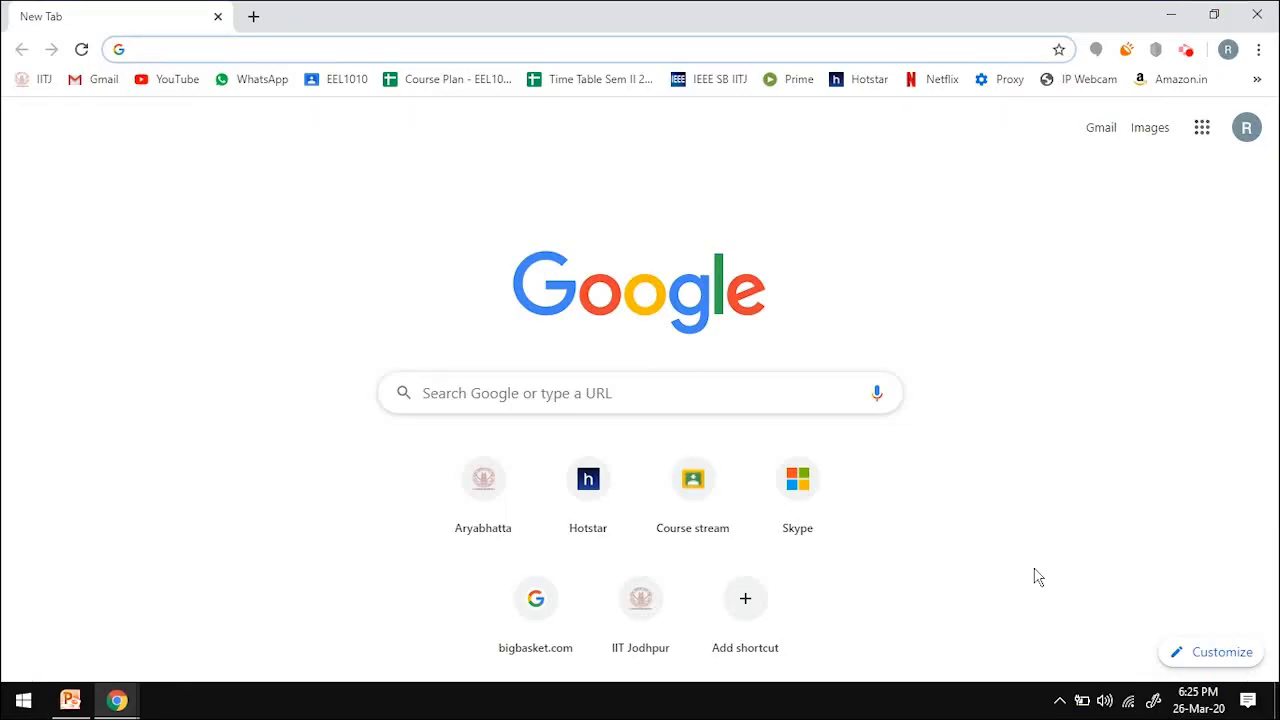
Step: Go to the Screen Recorder Web Store page and install the extension in Chrome
text(https://chrome.google.com/webstore/detail/screen-recorder/olfiakiemgabphalhjfjbcmganhfkbcg?hl=en)
key(Return)
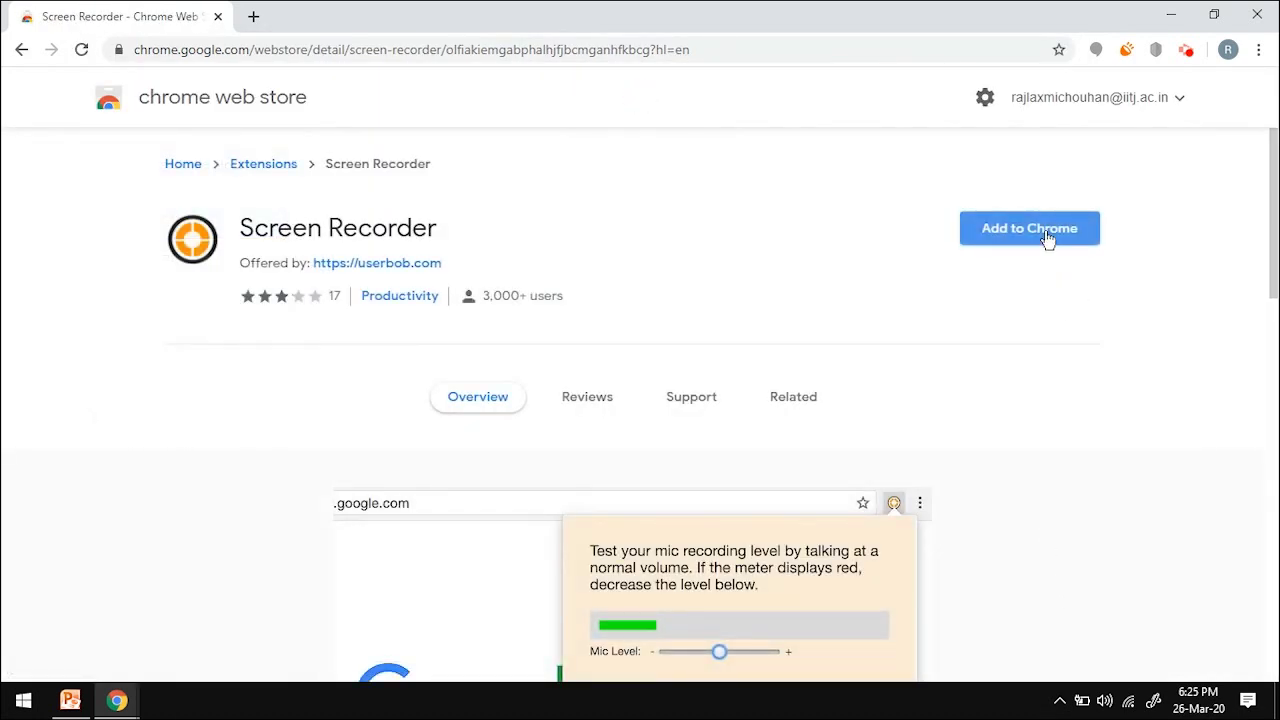
click(1046, 241)
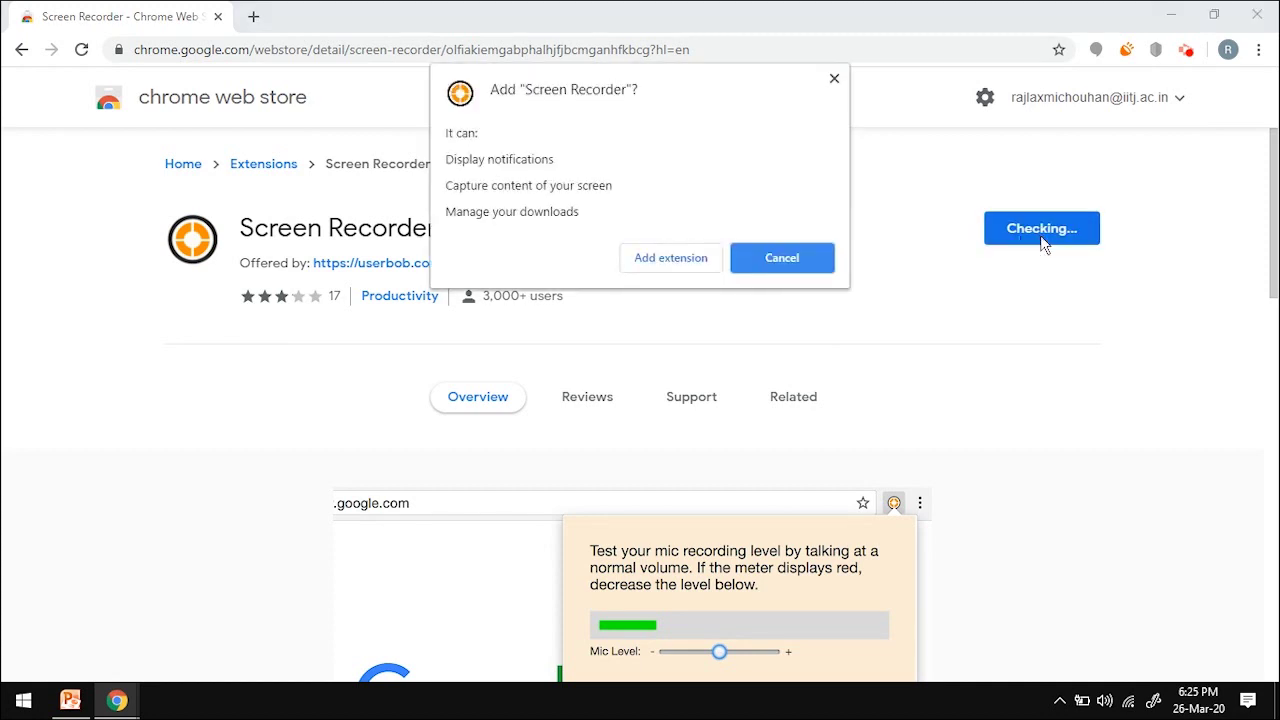
click(687, 266)
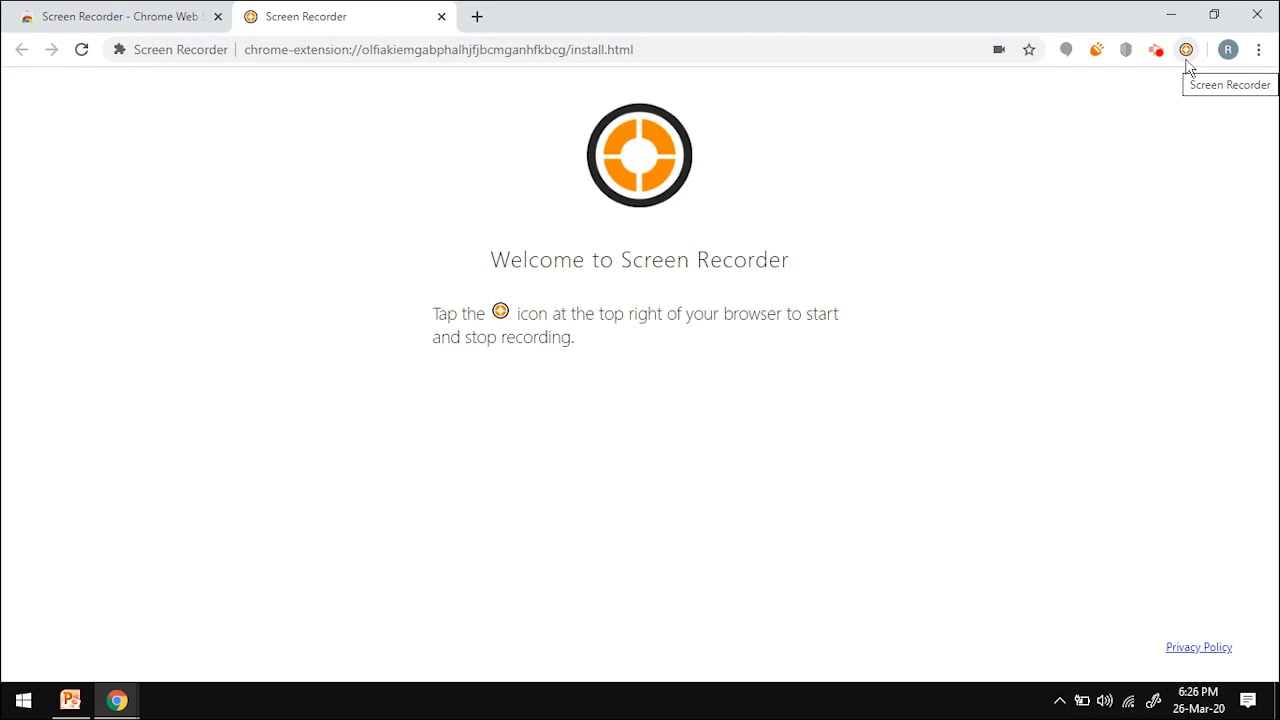
Step: Bring up the controls of the running Screencastify desktop recording
click(1156, 52)
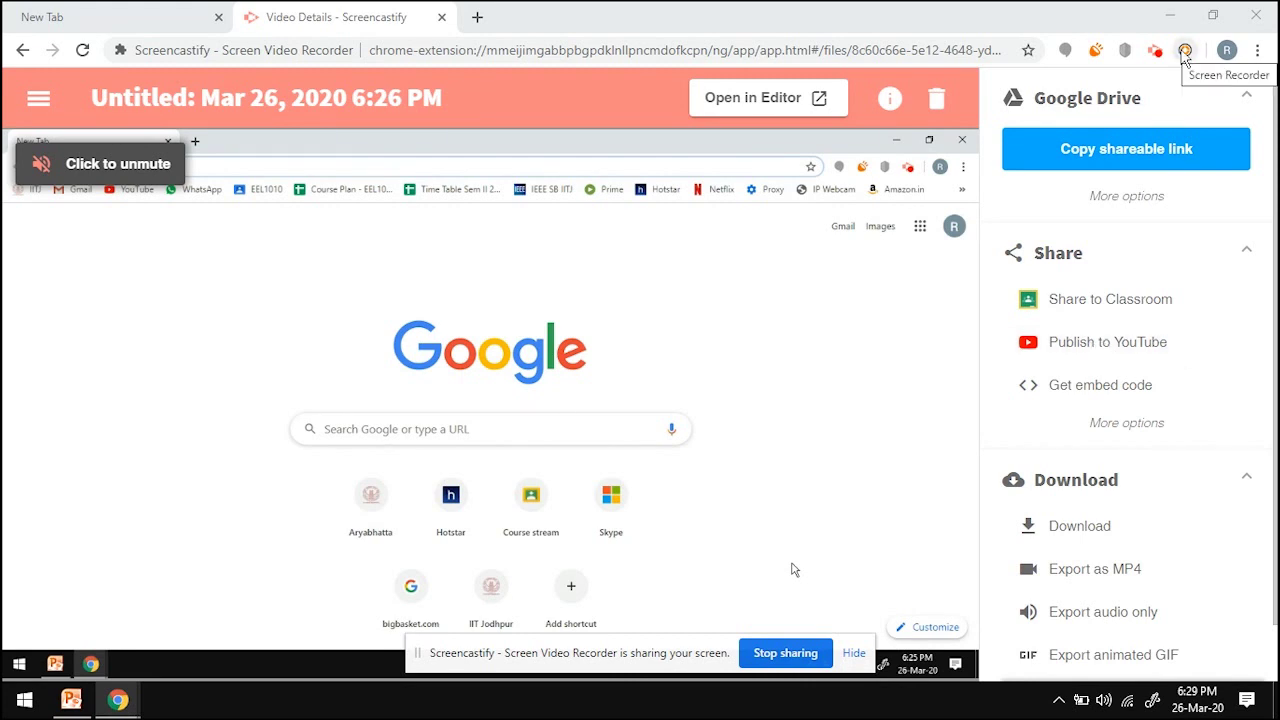
Step: Close the video details page and start a Screen Recorder capture of the entire screen
key(ctrl+w)
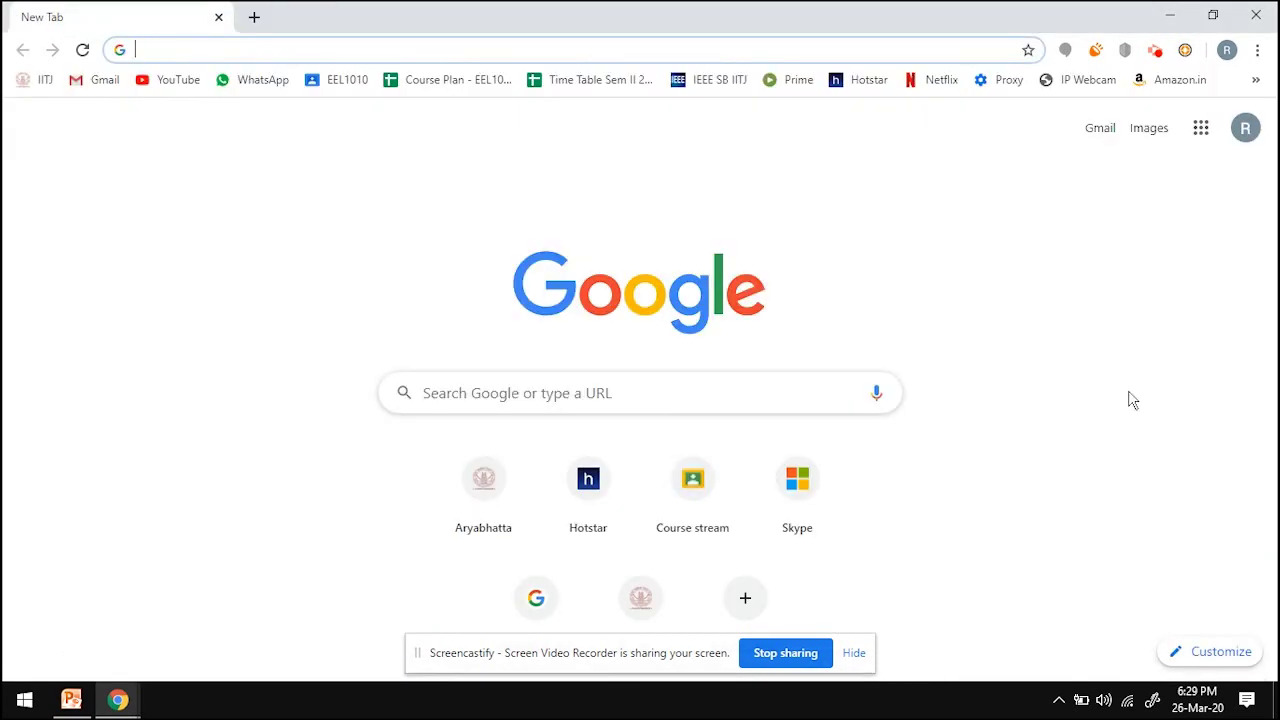
click(1180, 316)
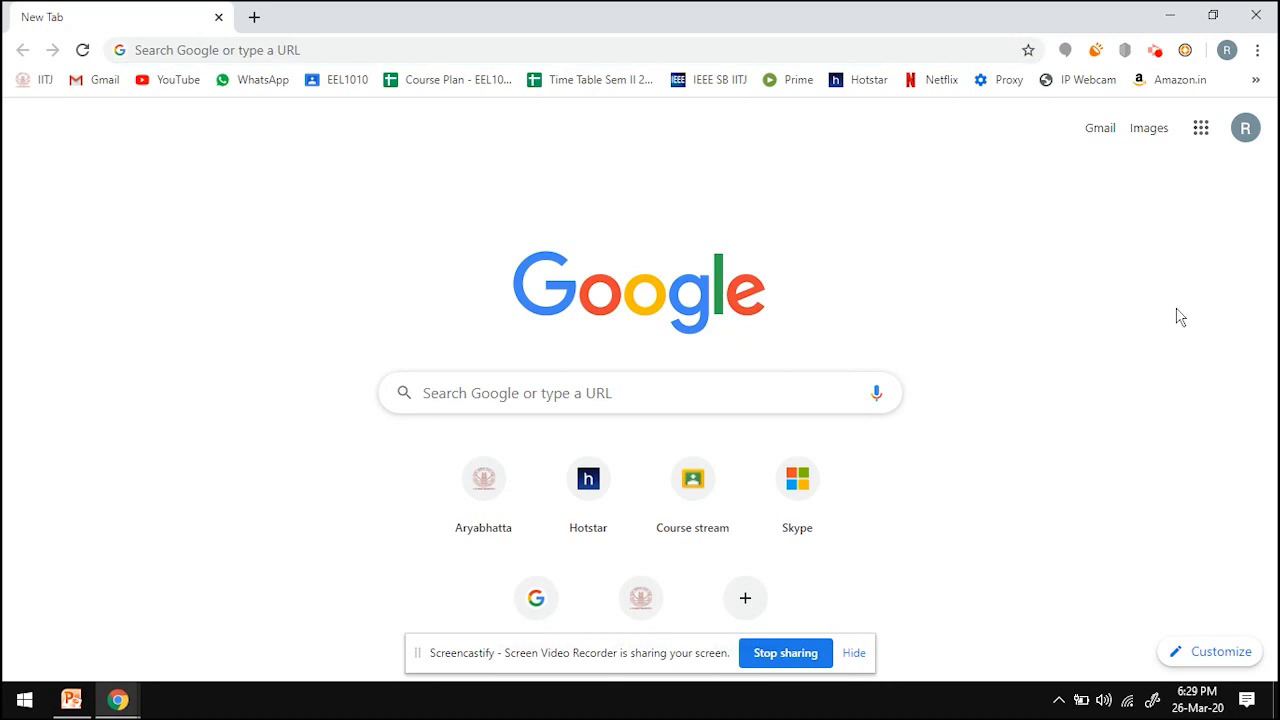
click(1185, 50)
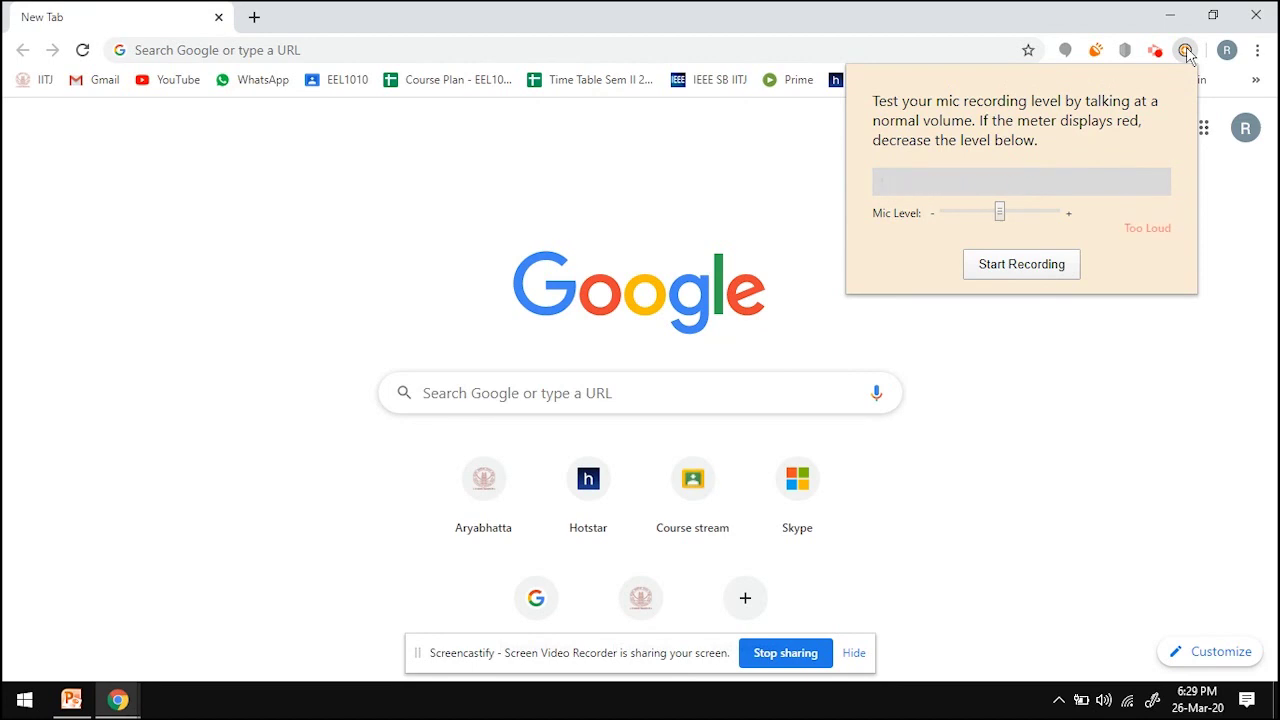
click(1064, 266)
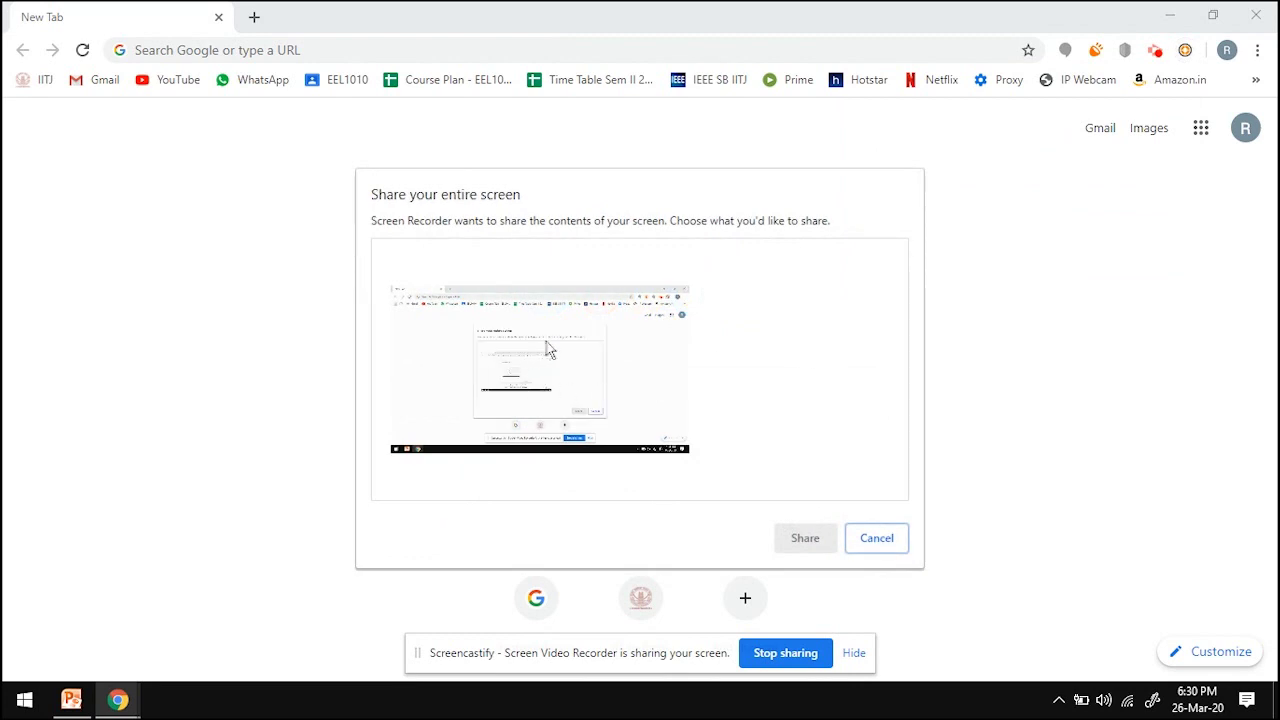
click(660, 440)
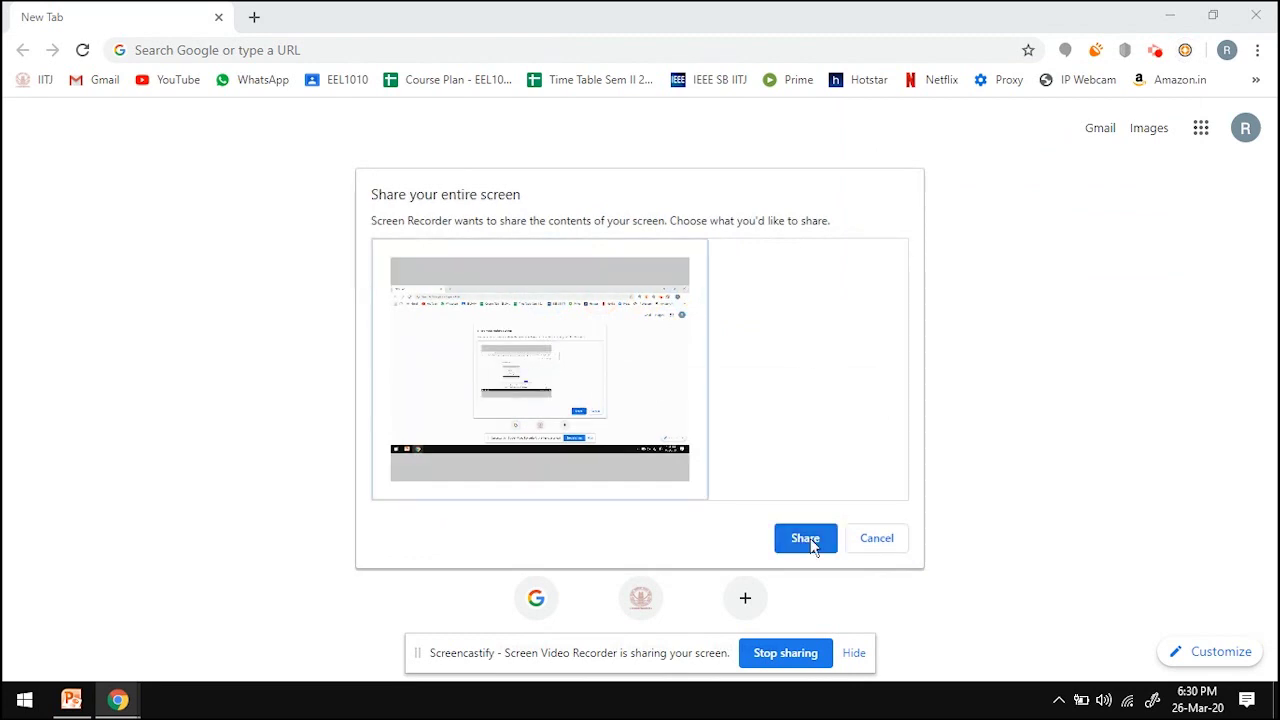
click(810, 540)
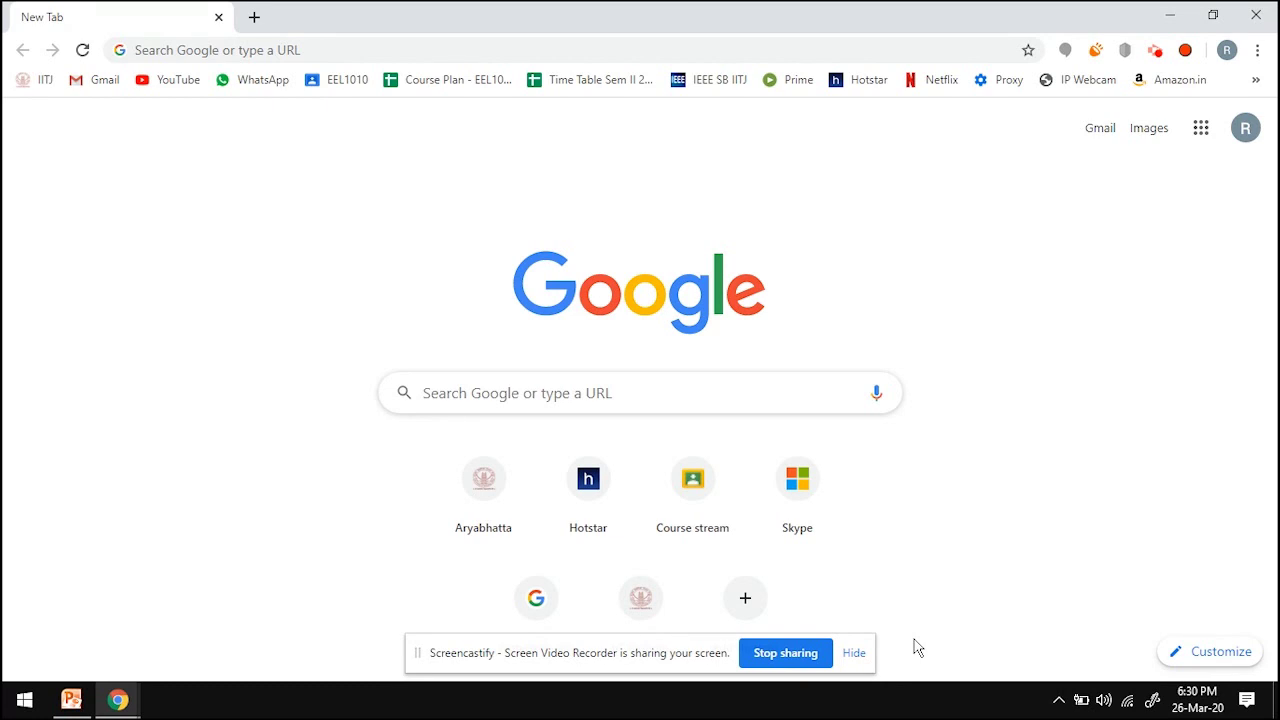
Step: Bring the Semiconductor Diodes deck forward in PowerPoint and start its full-screen slide show
click(78, 703)
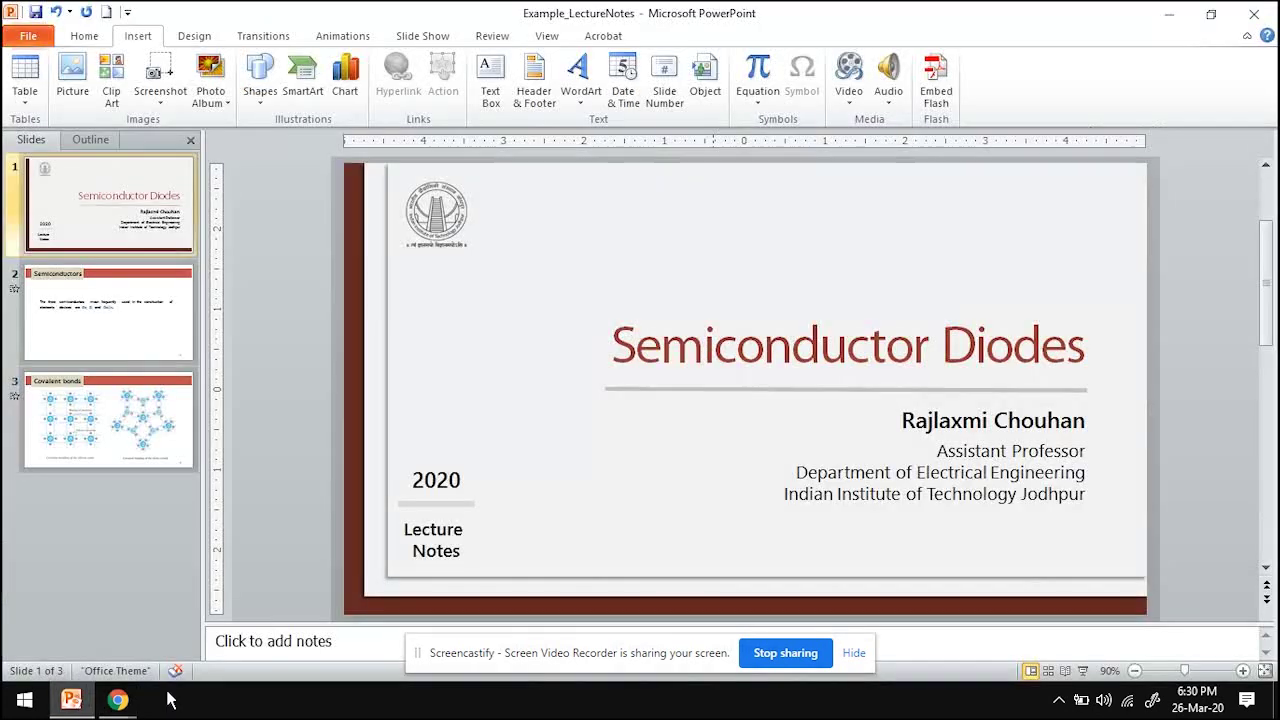
click(1083, 671)
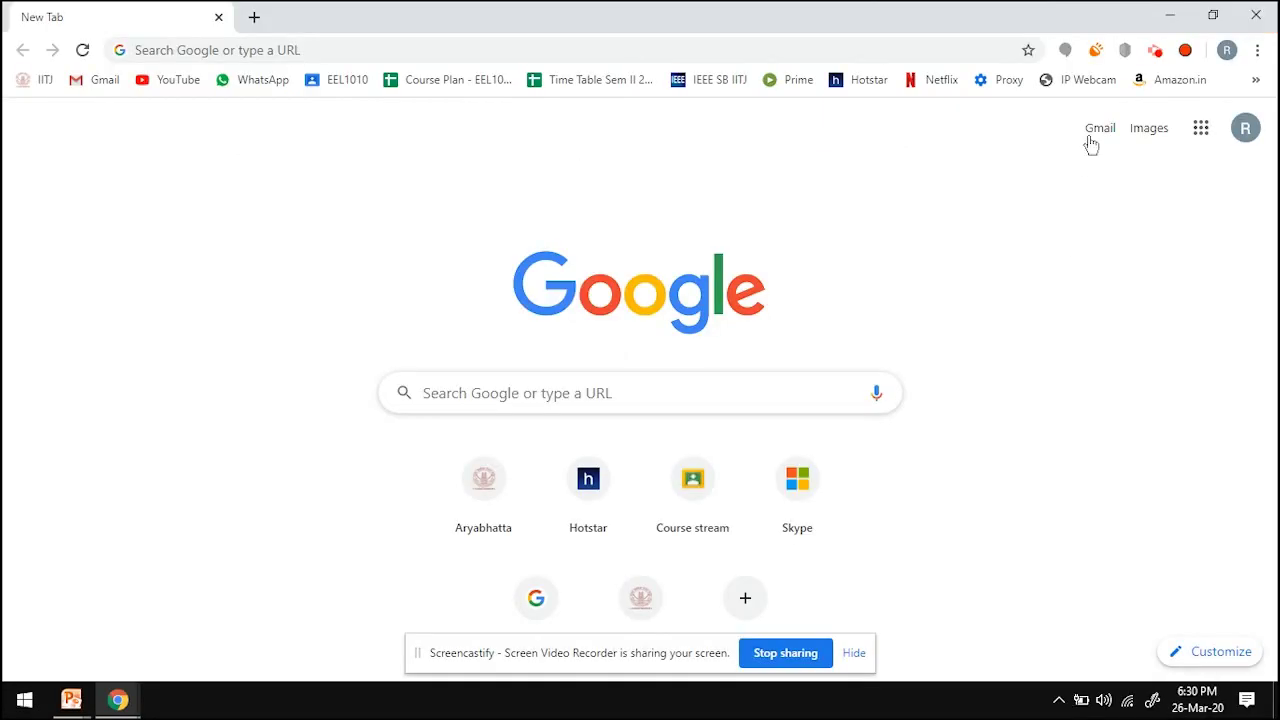
Step: Close the sketch pad, stop the Screen Recorder capture and save it as 'Test_01'
click(1255, 24)
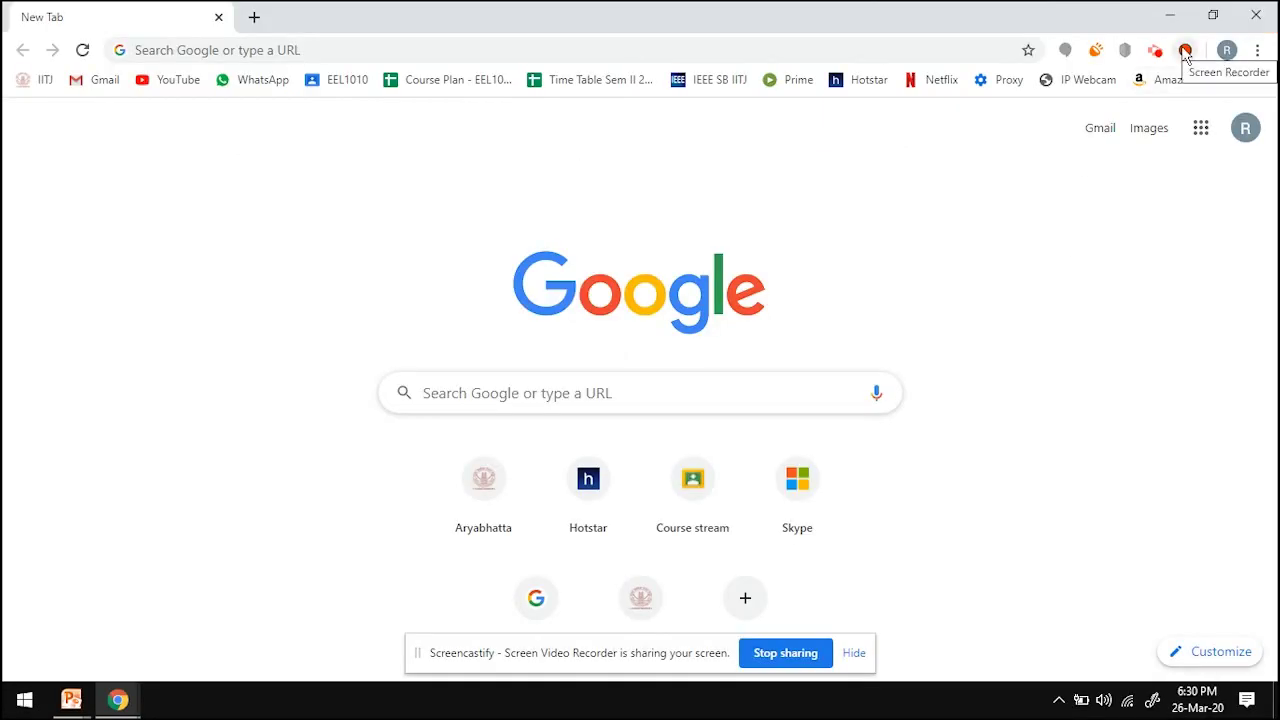
click(1185, 52)
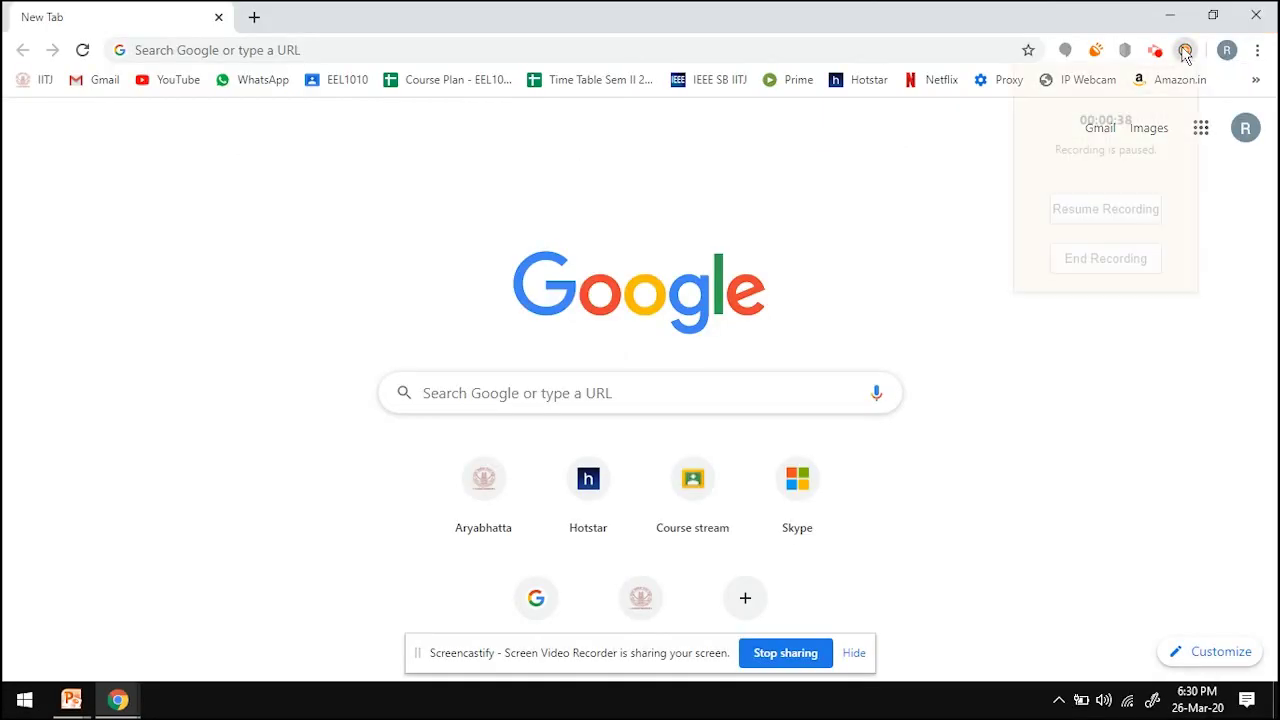
click(1124, 262)
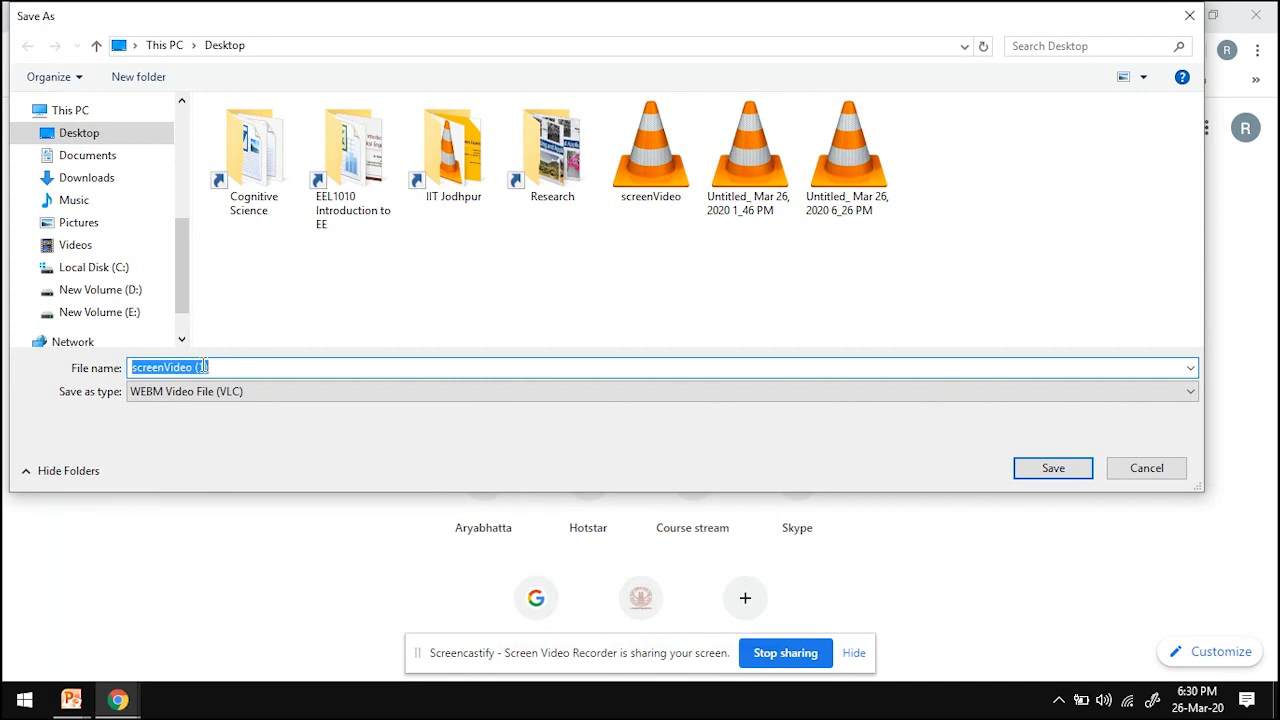
text(Test_01)
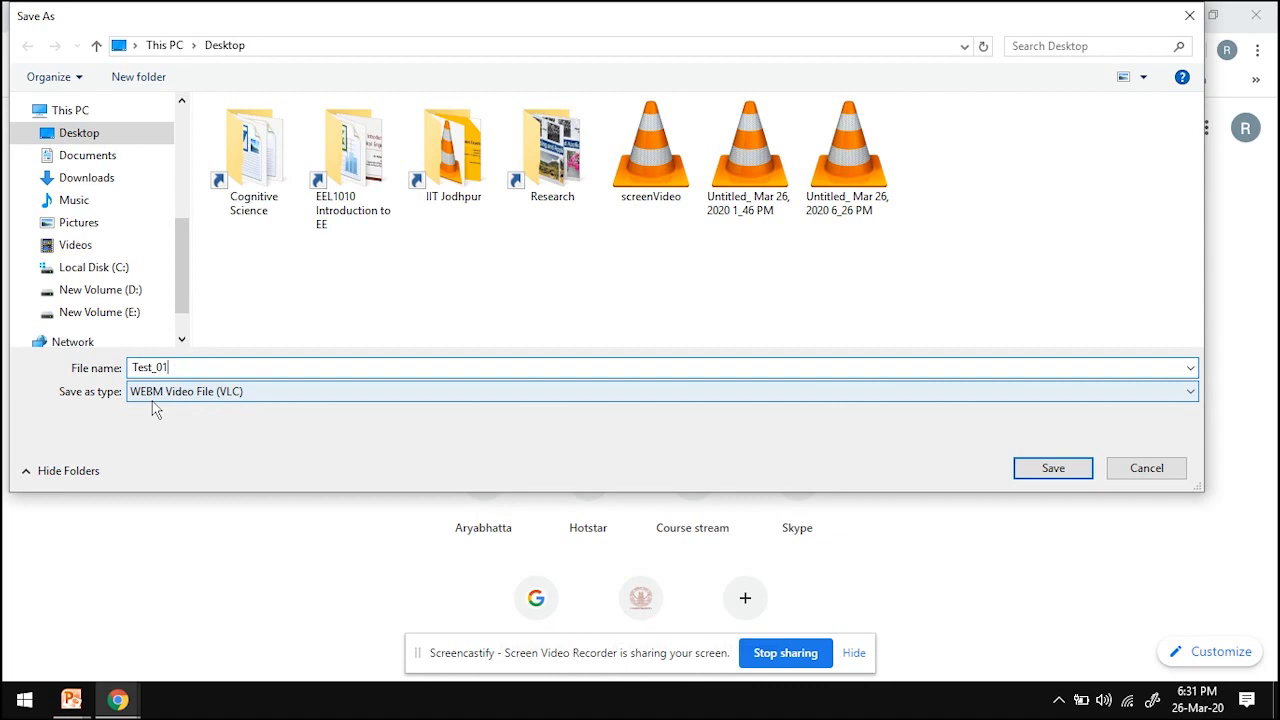
click(1035, 471)
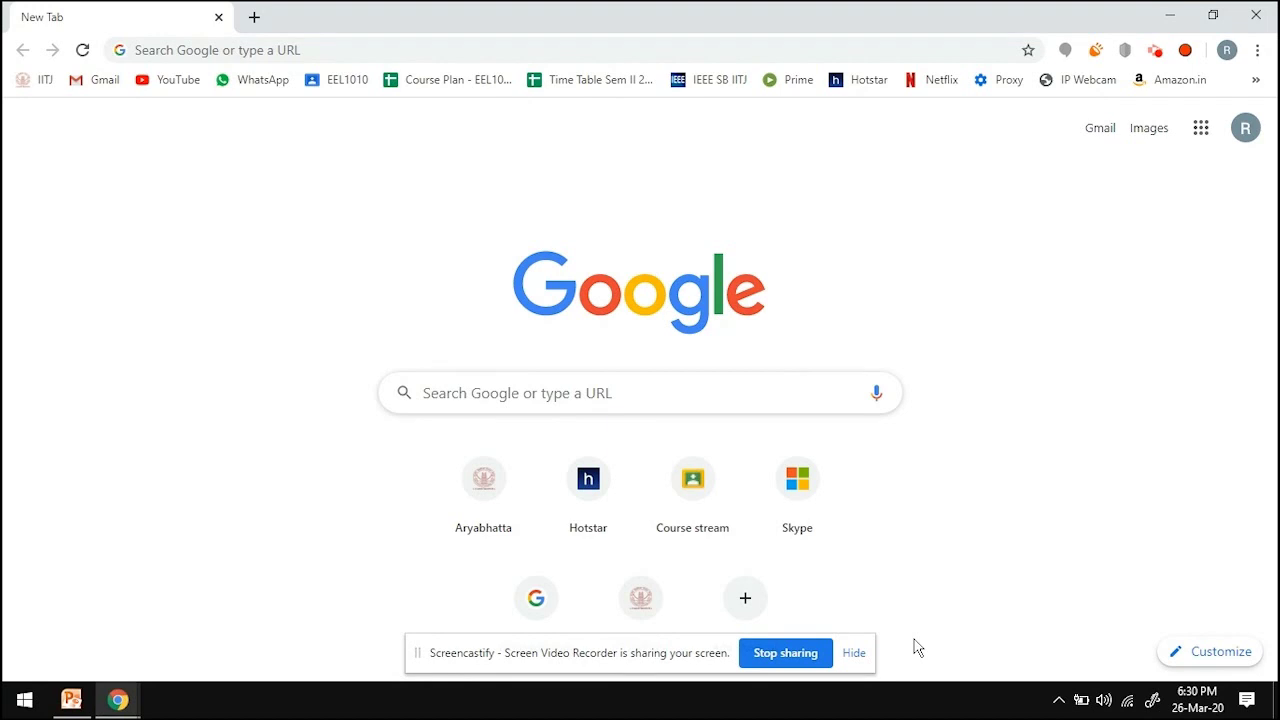
double_click(652, 380)
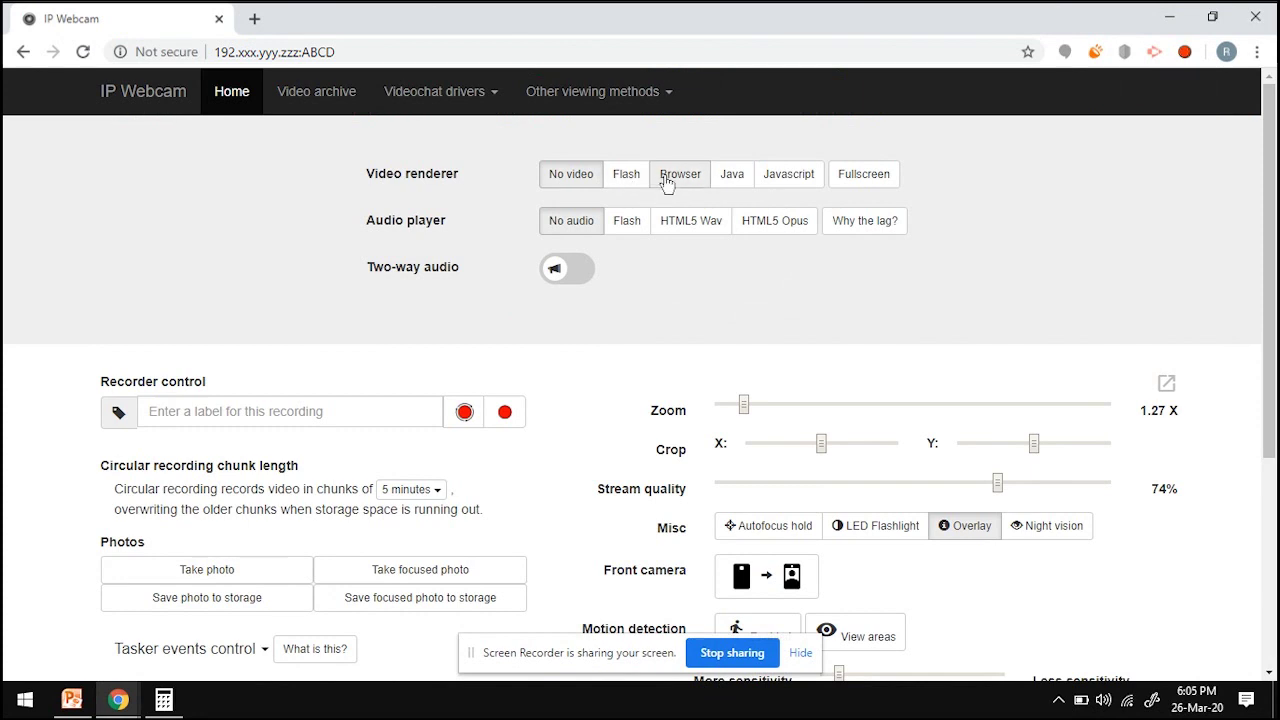
Step: Show the live phone feed, dismiss the sharing notice and raise camera zoom to 1.45 X
click(667, 180)
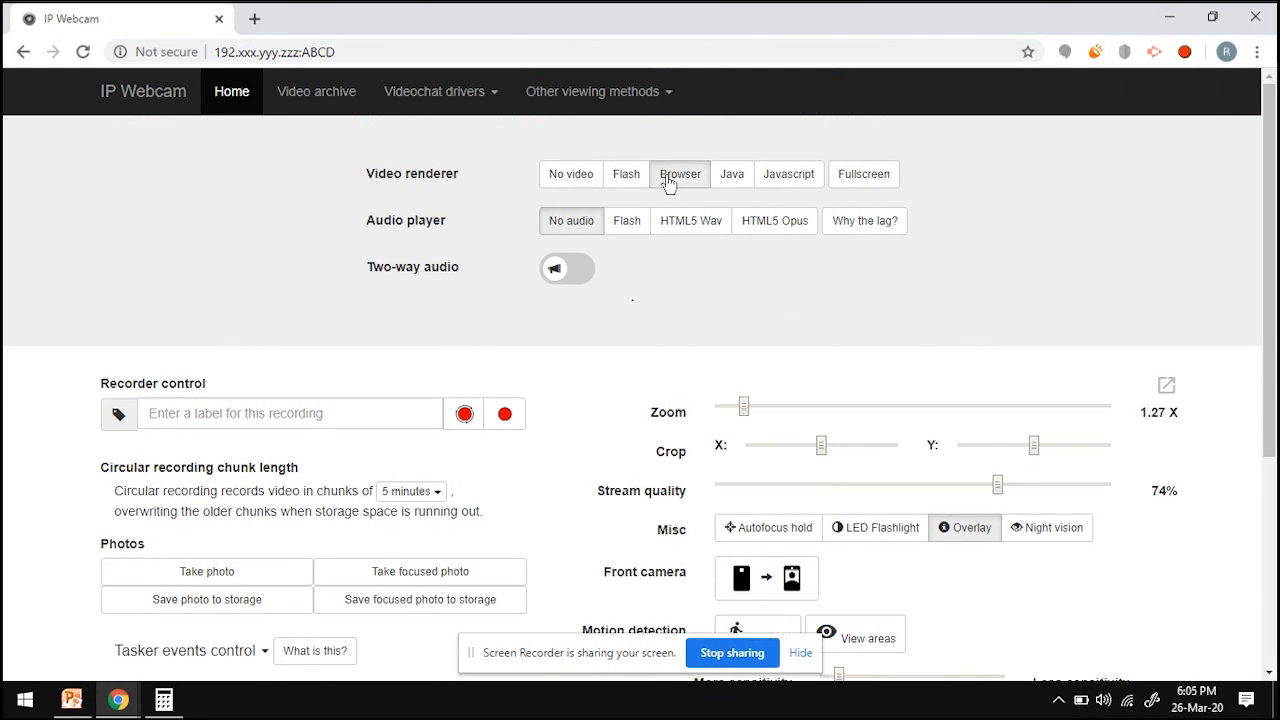
scroll(1046, 596, down, 2)
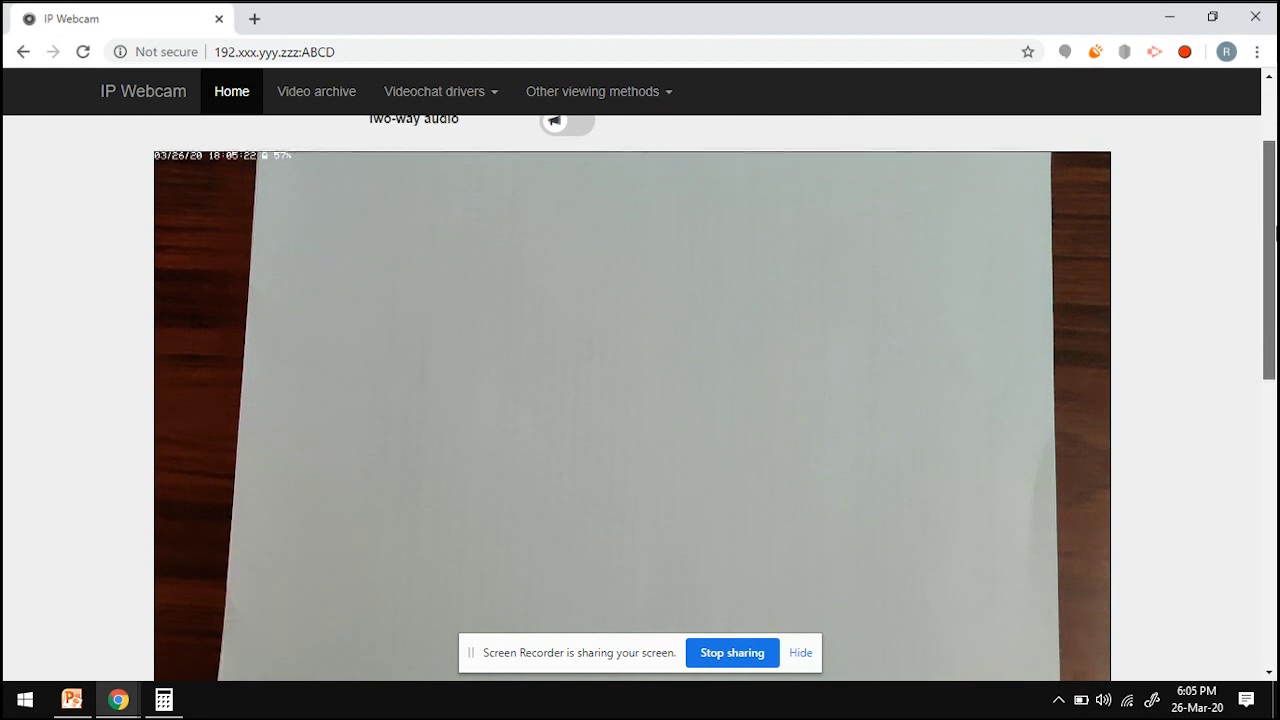
click(805, 655)
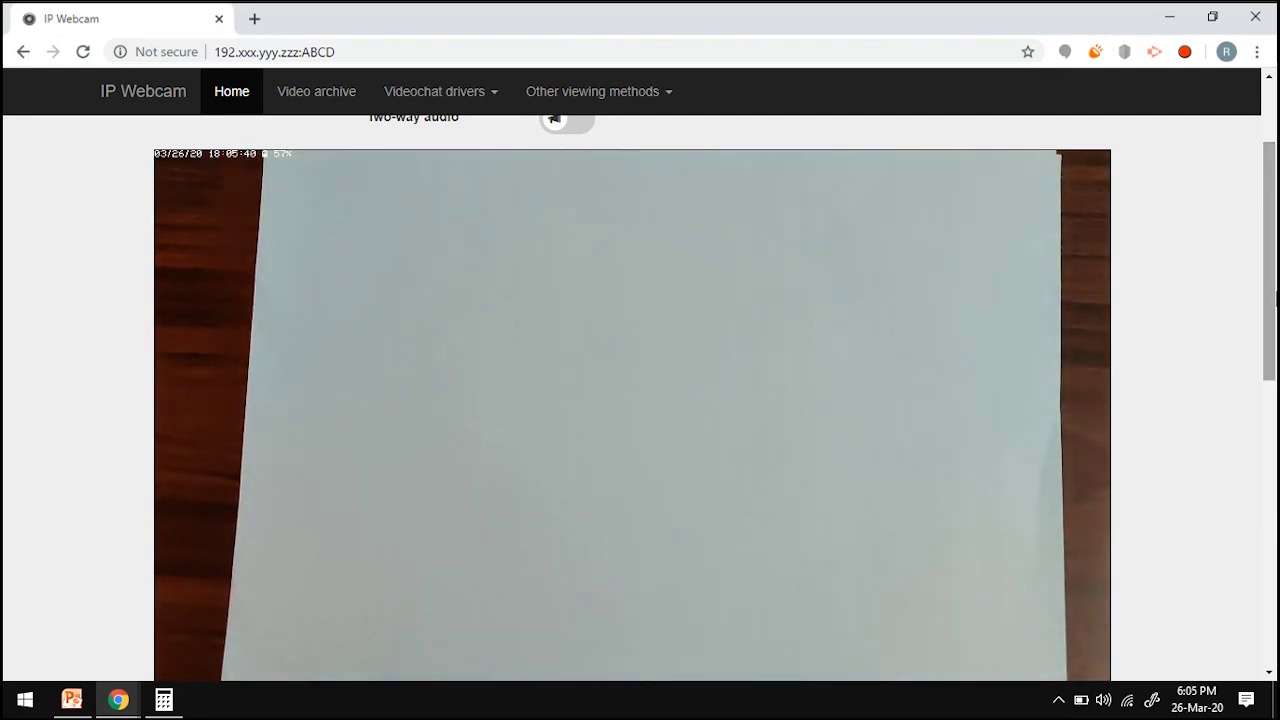
drag(1275, 290, 1275, 350)
drag(745, 640, 731, 643)
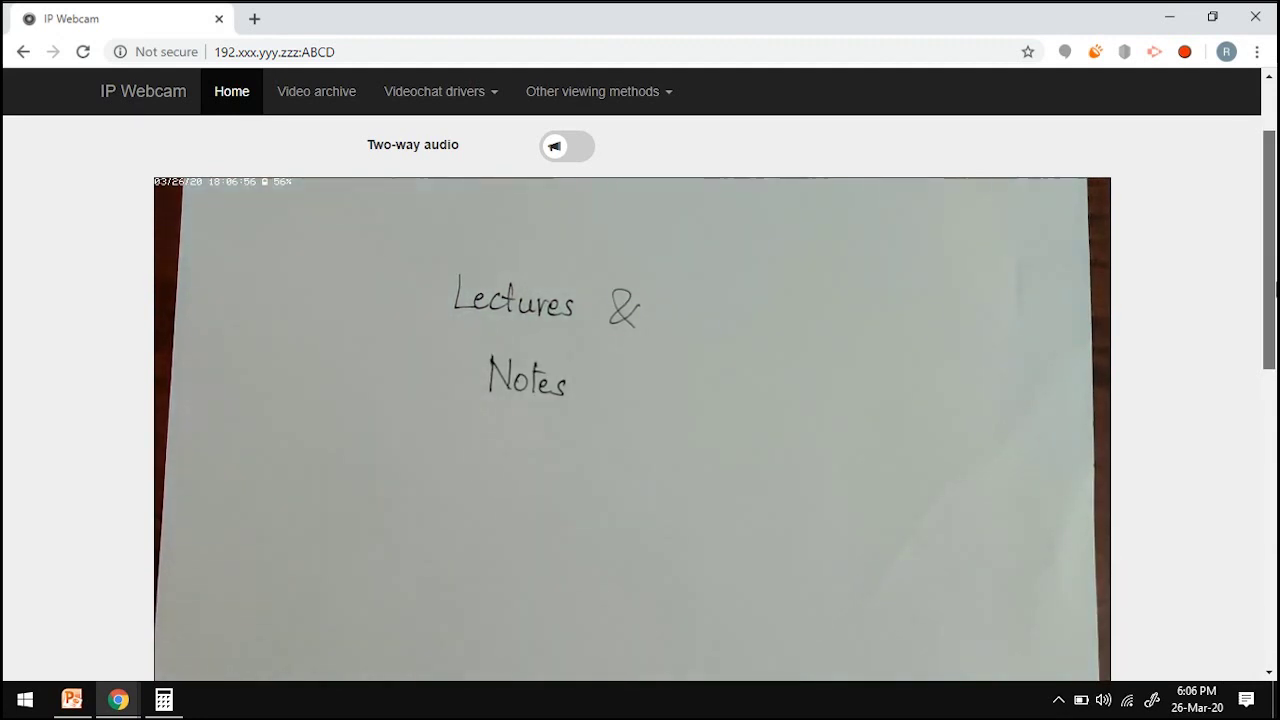
drag(1274, 300, 1274, 412)
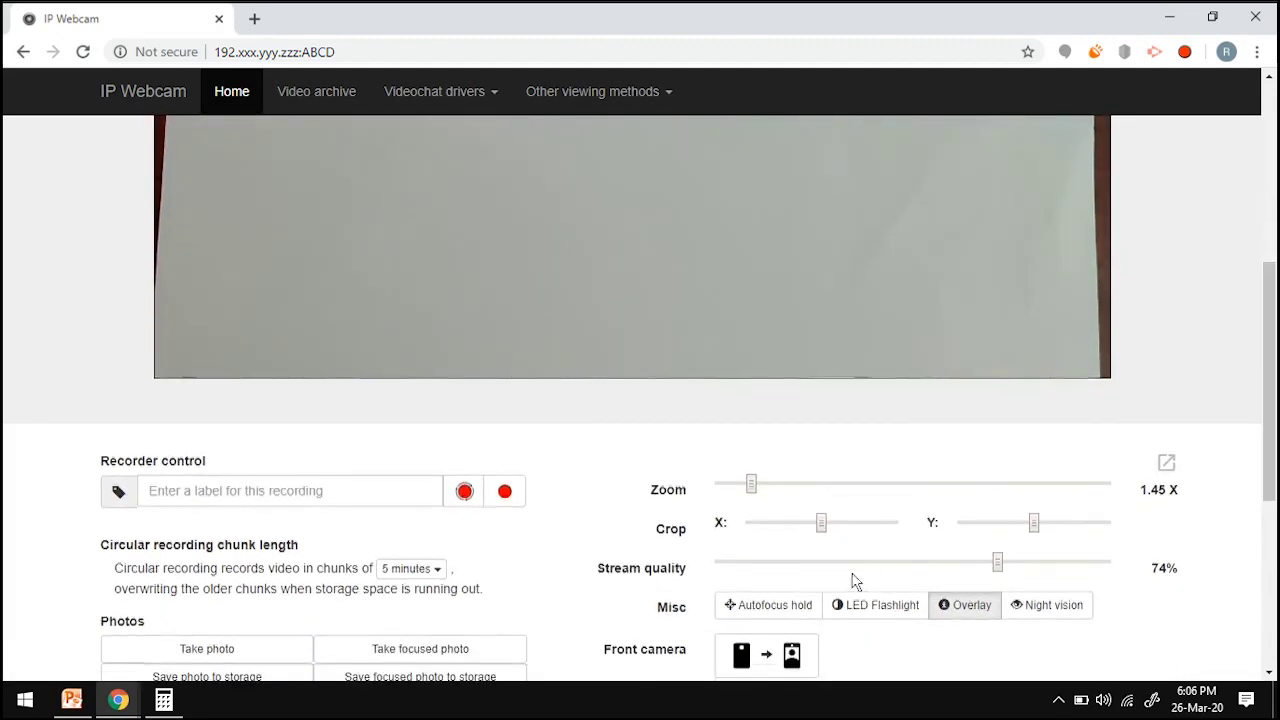
Step: Switch on the phone's LED flashlight to brighten the notes feed
click(857, 606)
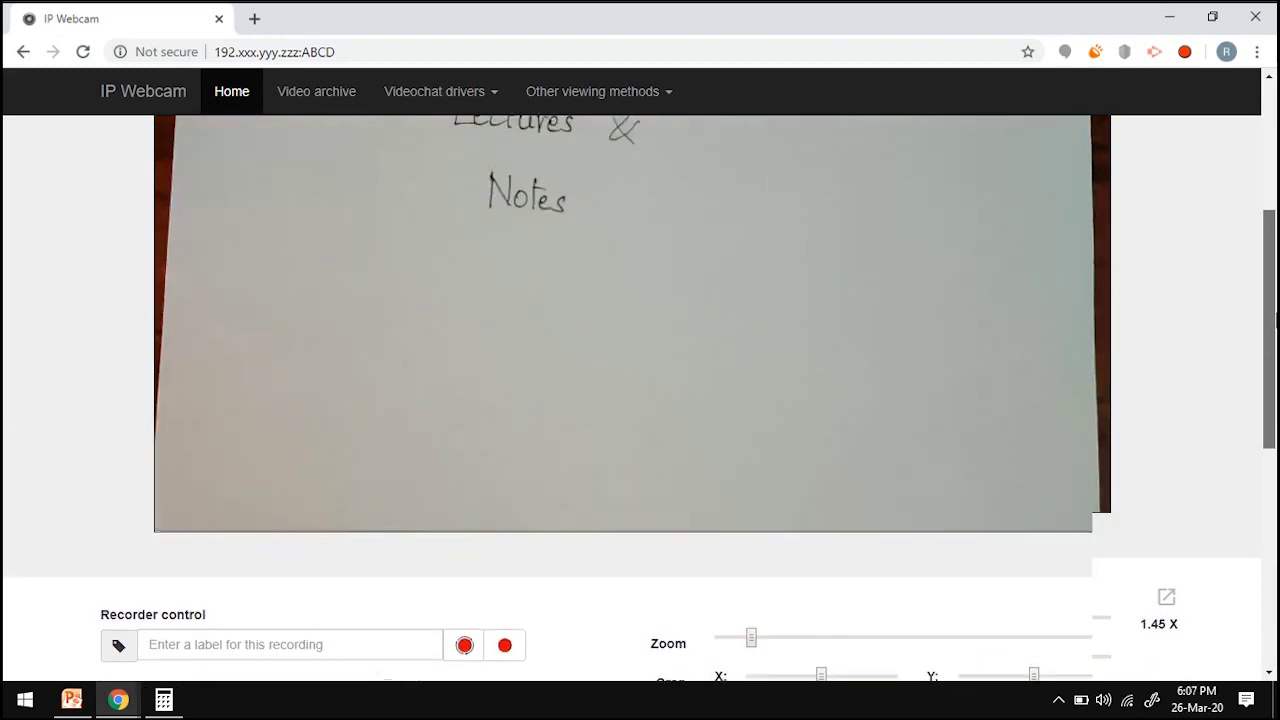
scroll(829, 557, down, 3)
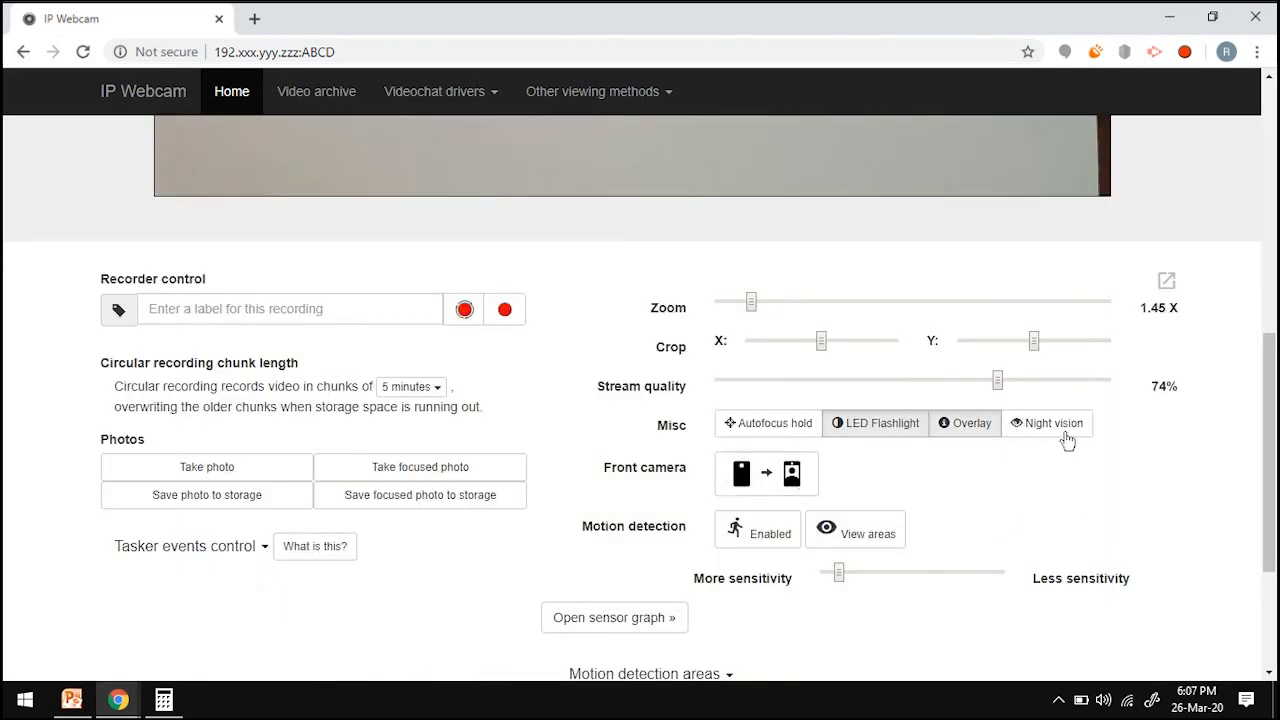
drag(1268, 430, 1274, 180)
scroll(1274, 180, down, 2)
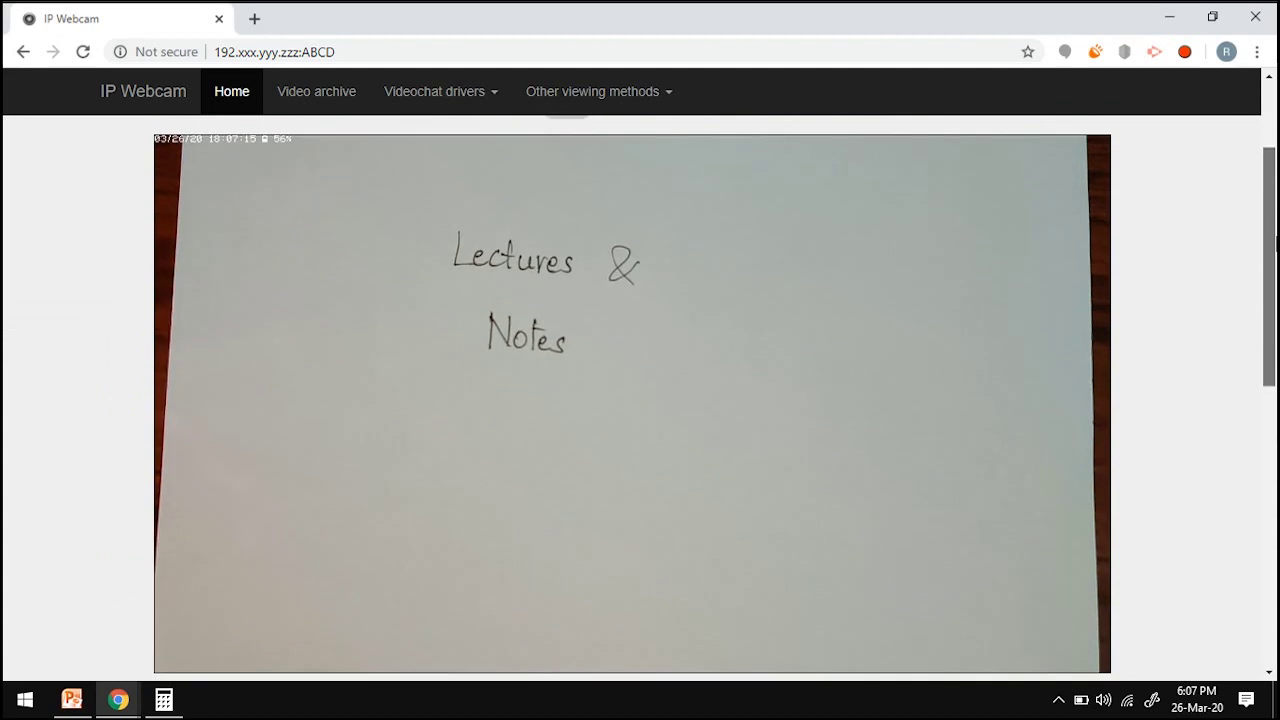
scroll(1274, 180, up, 2)
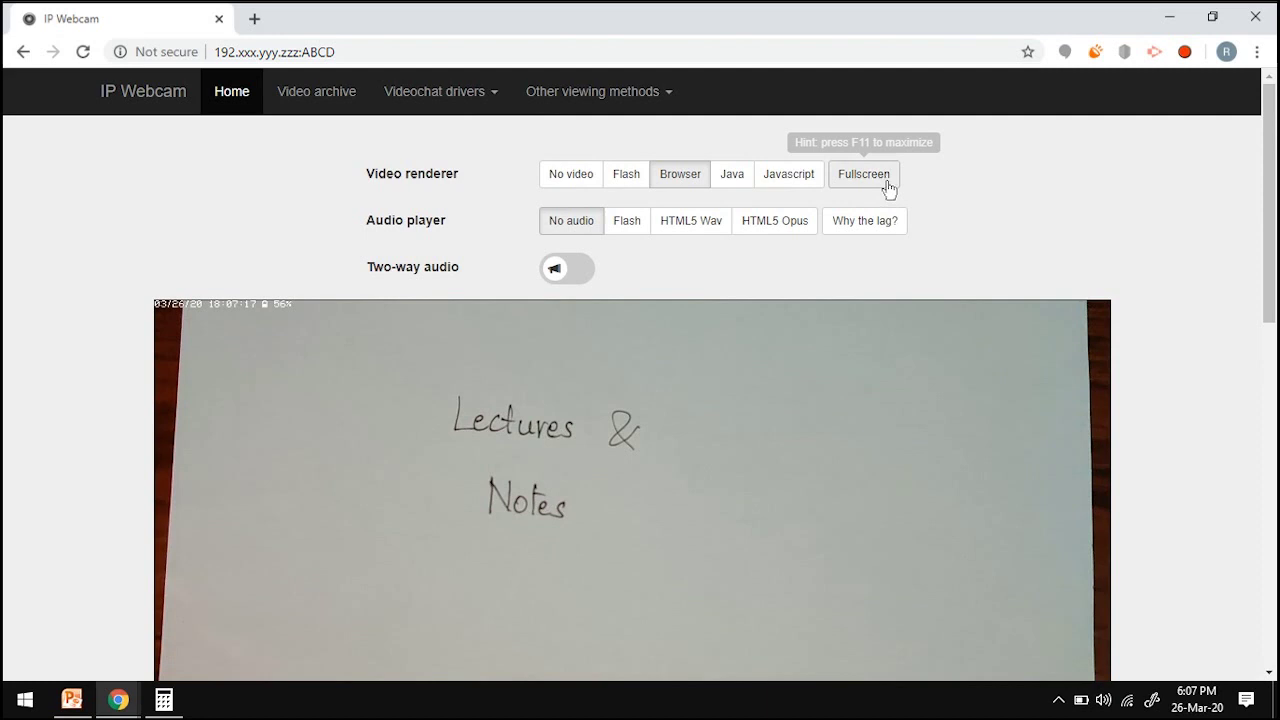
Step: Open the notes camera feed full-width in a new tab via Fullscreen
click(883, 185)
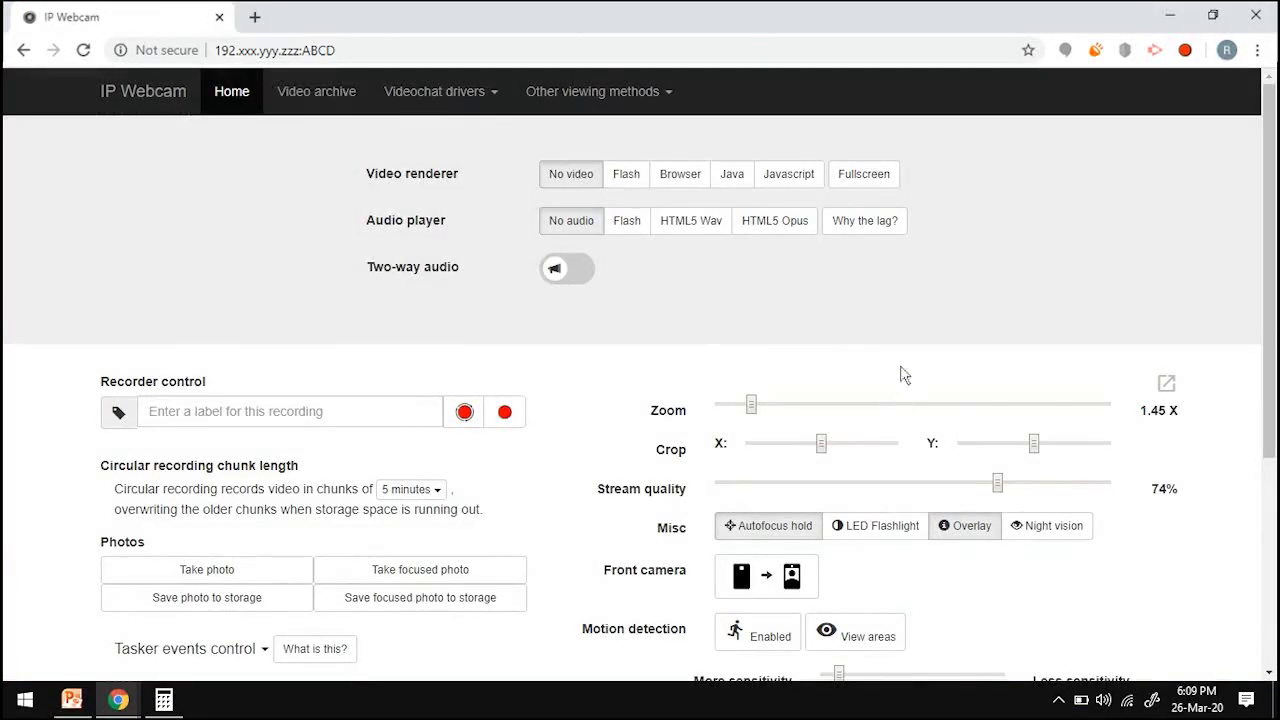
Step: Scroll through the IP Webcam sensor and focus settings
scroll(963, 323, down, 2)
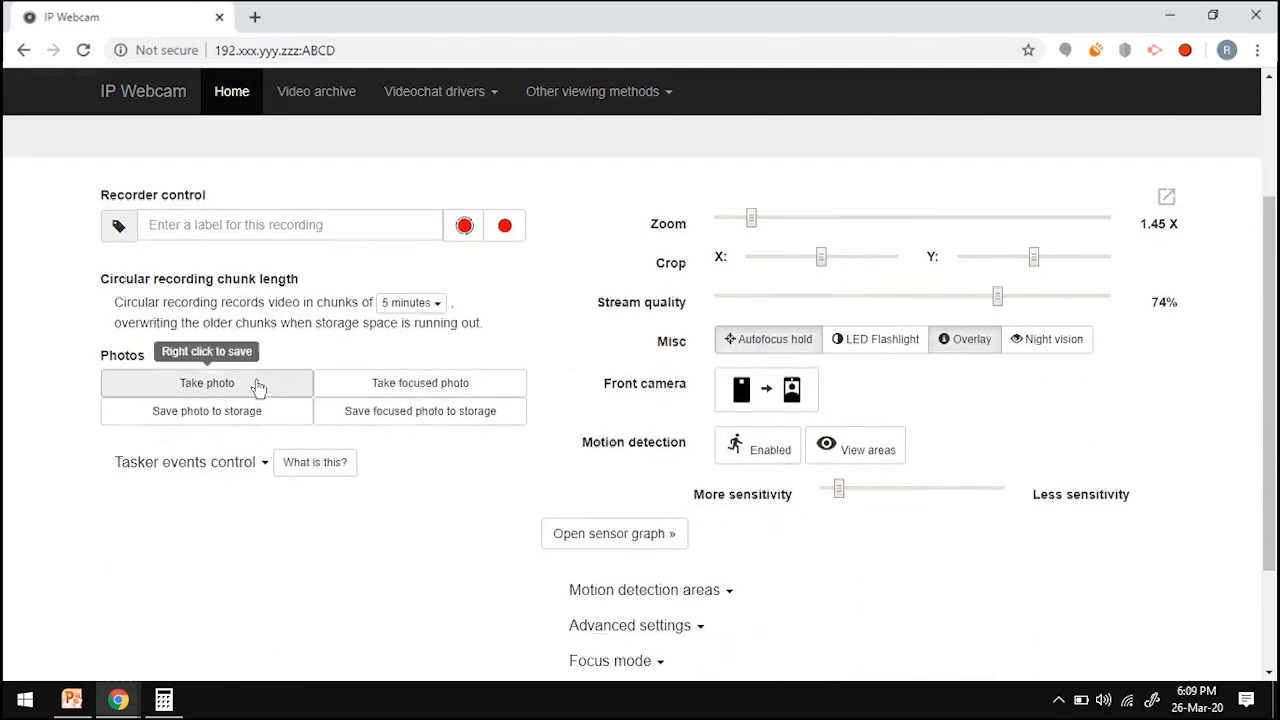
scroll(742, 604, down, 2)
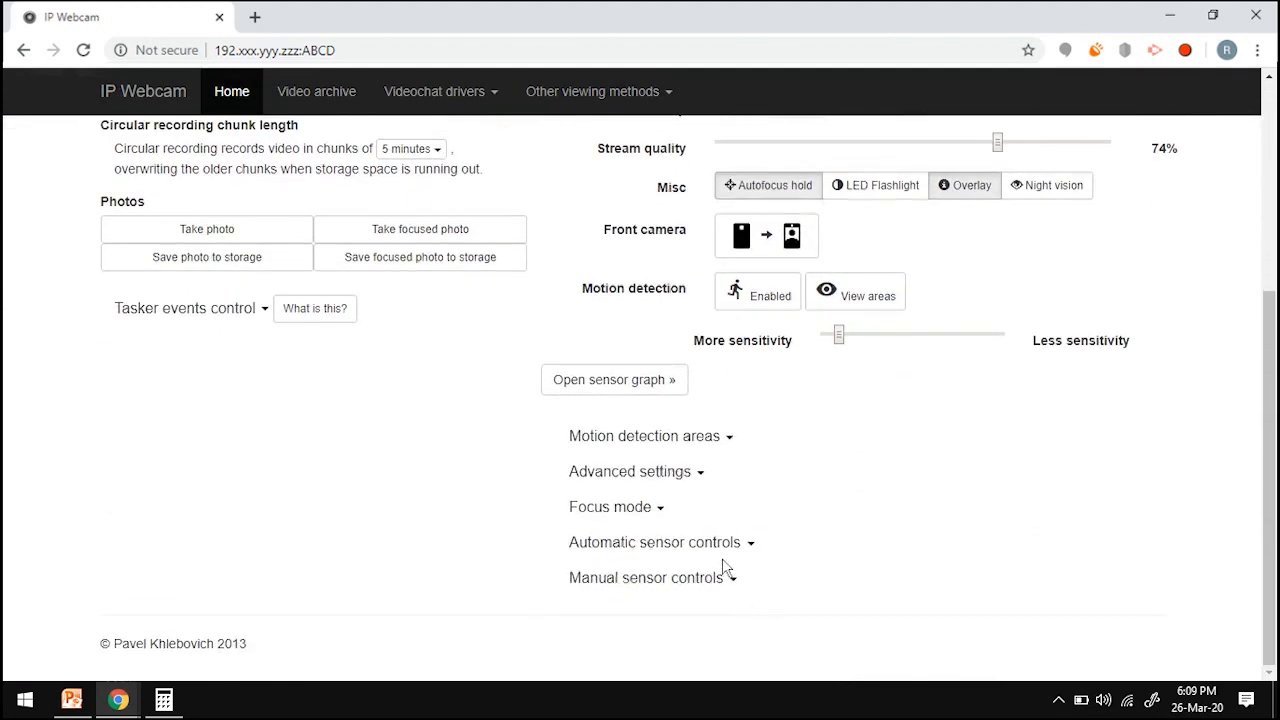
scroll(735, 600, up, 2)
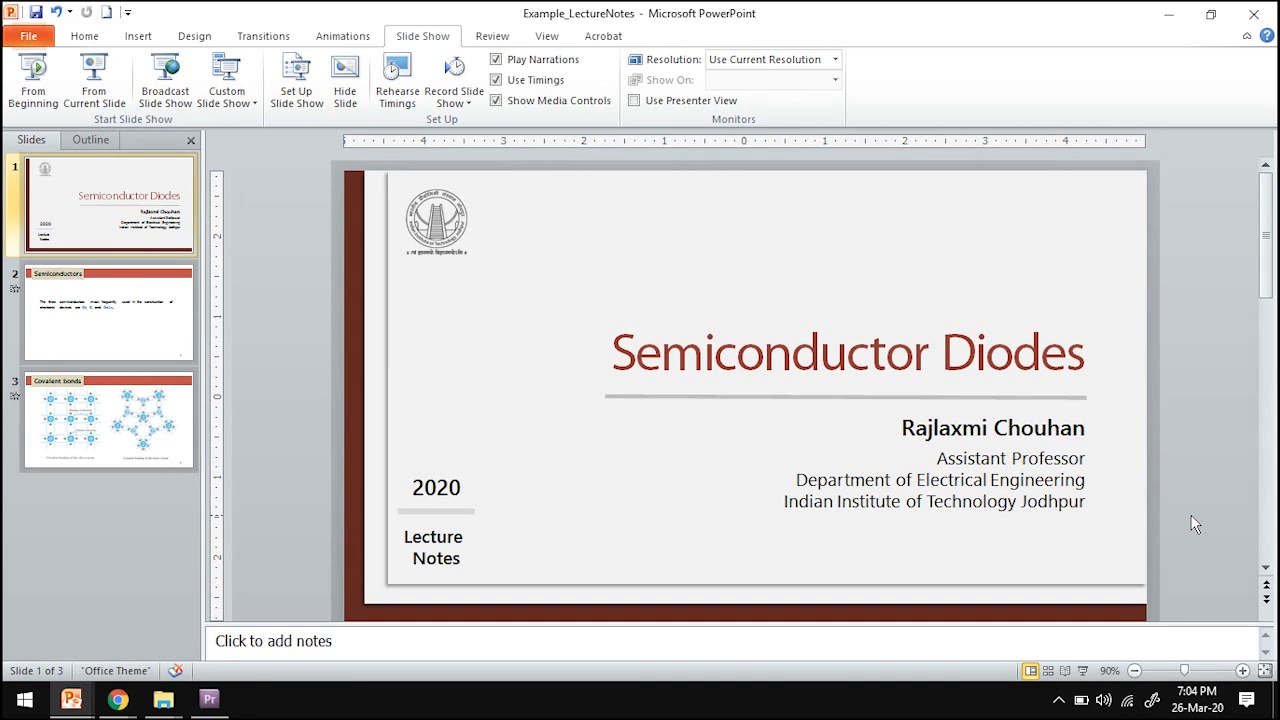
Step: Begin recording the slide show with narration from the first slide
click(459, 101)
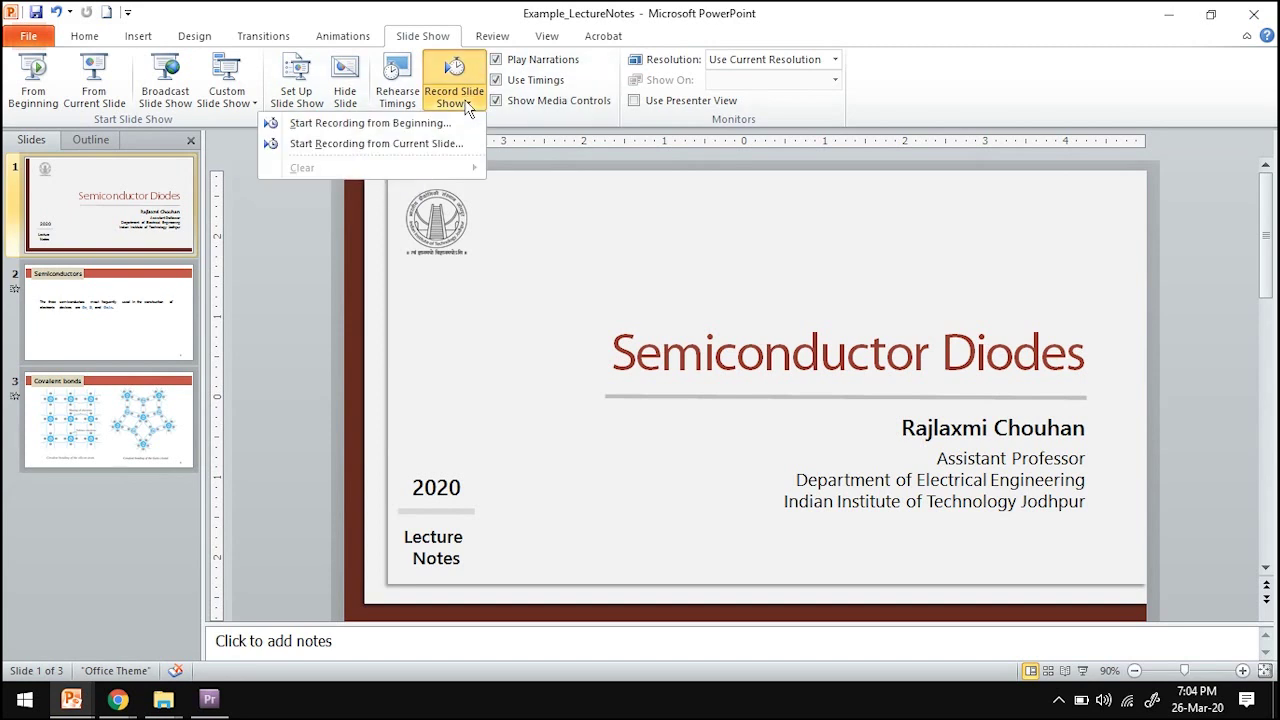
click(351, 128)
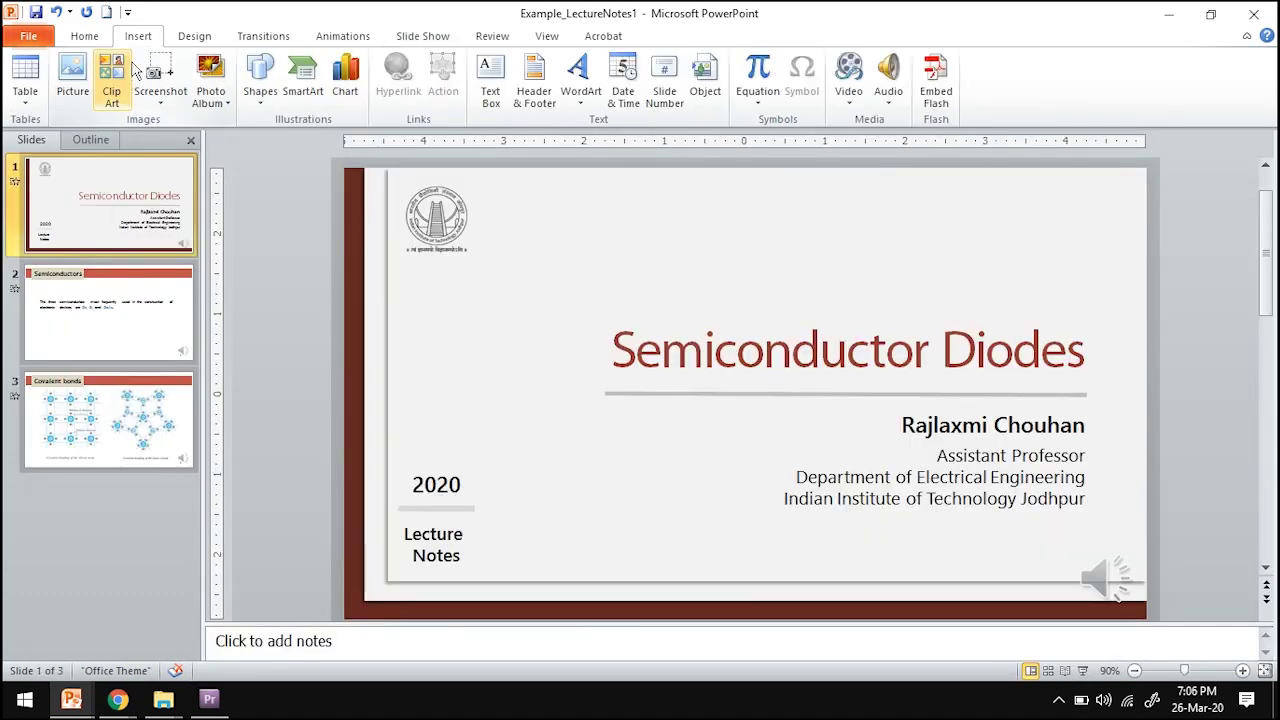
Step: Show the options in the Audio dropdown on PowerPoint's Insert tab
click(888, 98)
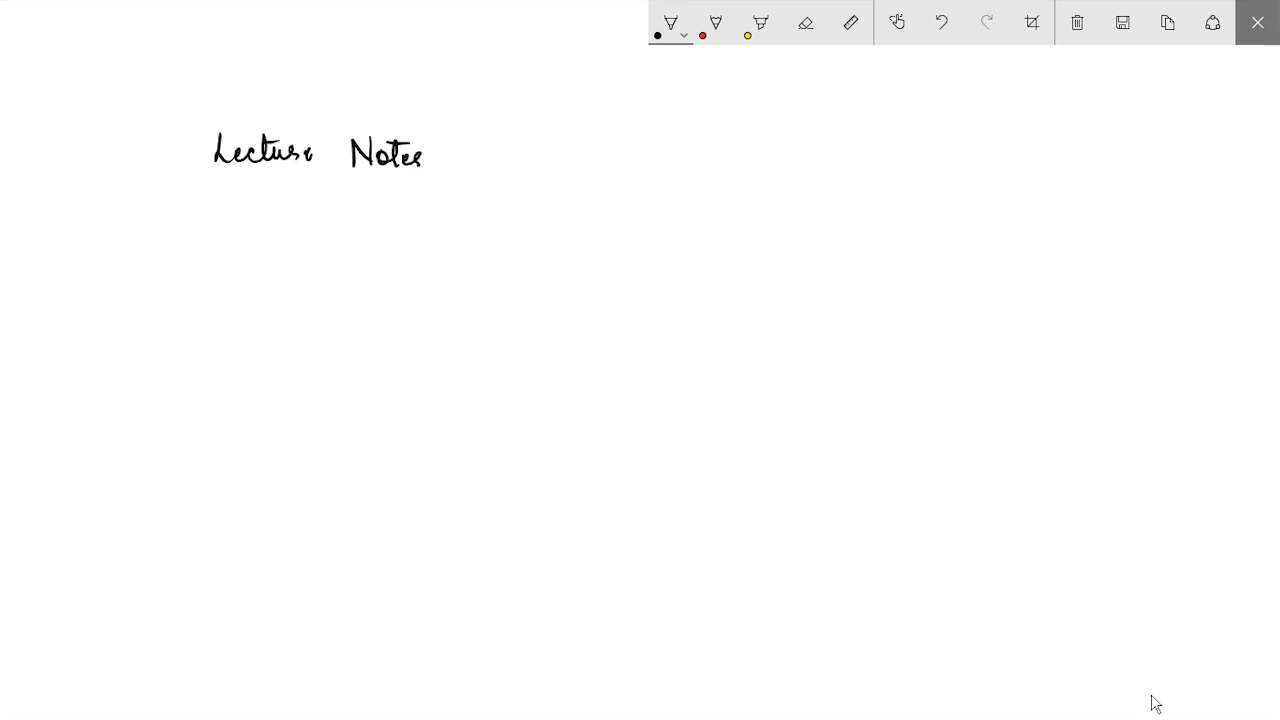
Step: Rotate the Sketchpad ruler, draw a straight line along its edge, then put the ruler away
click(855, 36)
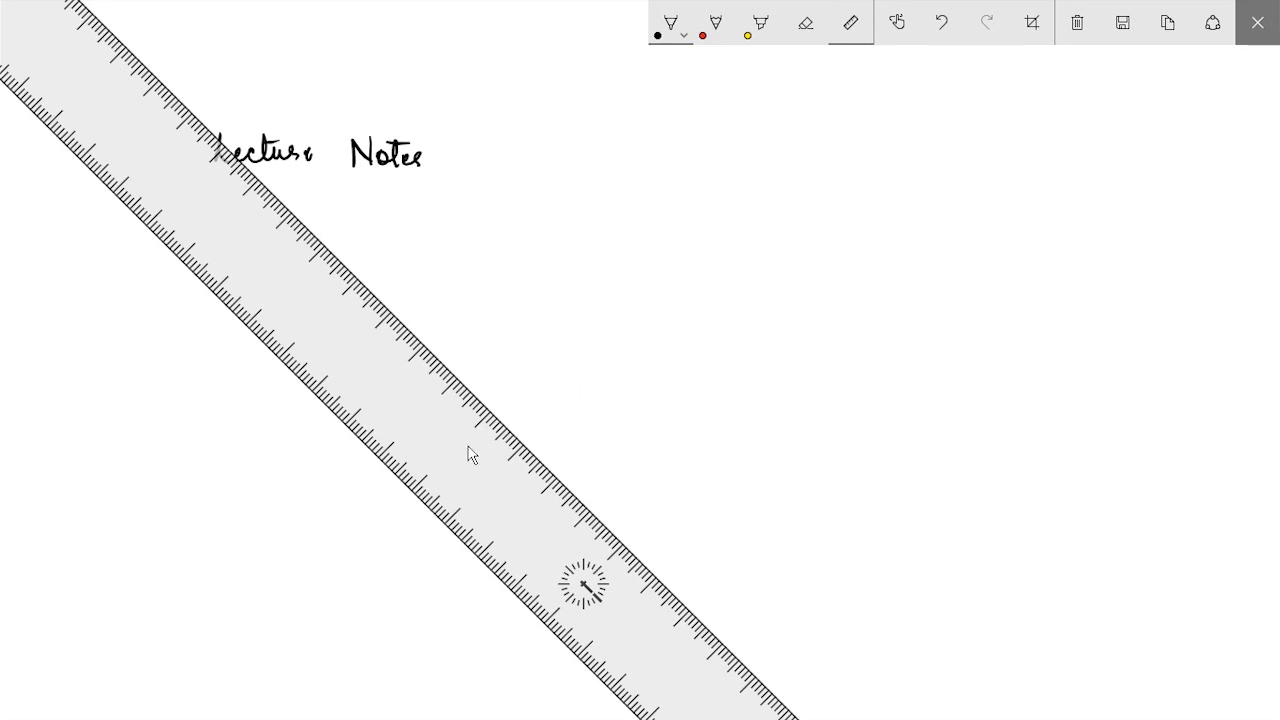
scroll(466, 451, up, 5)
drag(320, 340, 622, 455)
click(851, 22)
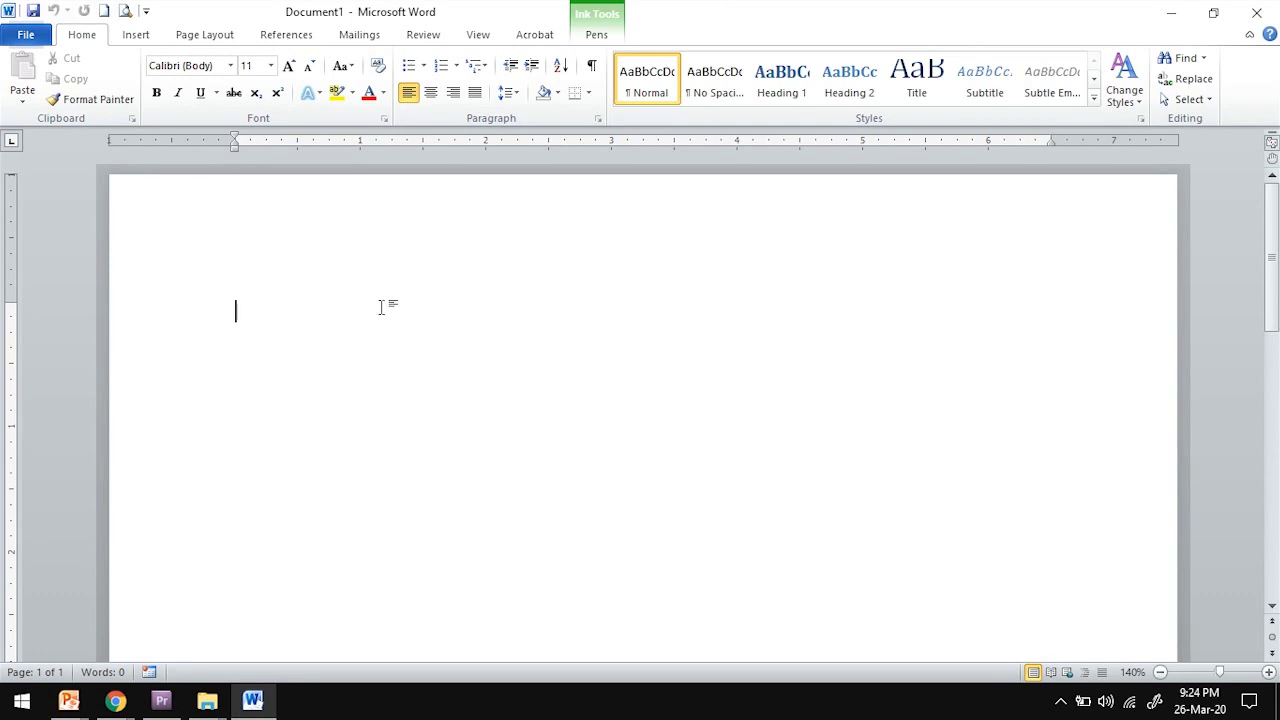
Step: Choose the blue pen under Ink Tools Pens and handwrite 'Notes' on the Word page
click(612, 38)
click(317, 77)
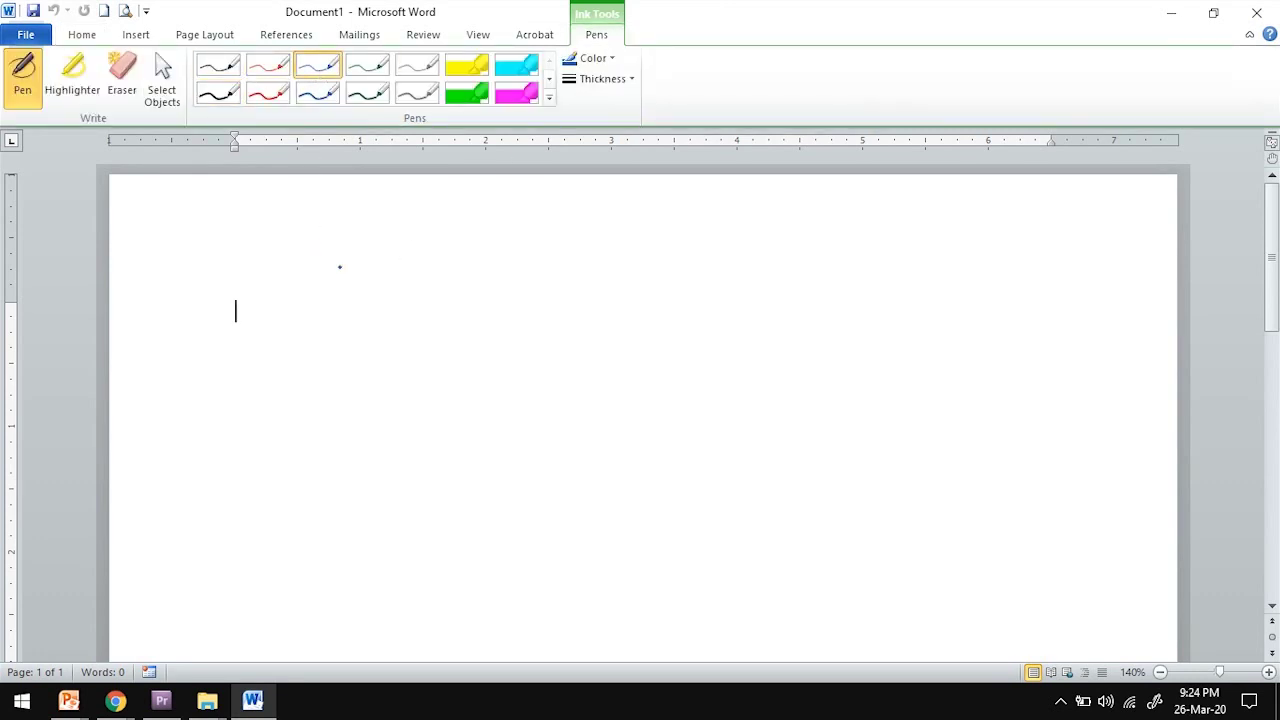
mouse_move(335, 297)
mouse_down()
mouse_move(340, 320)
mouse_move(384, 302)
mouse_move(396, 316)
mouse_up()
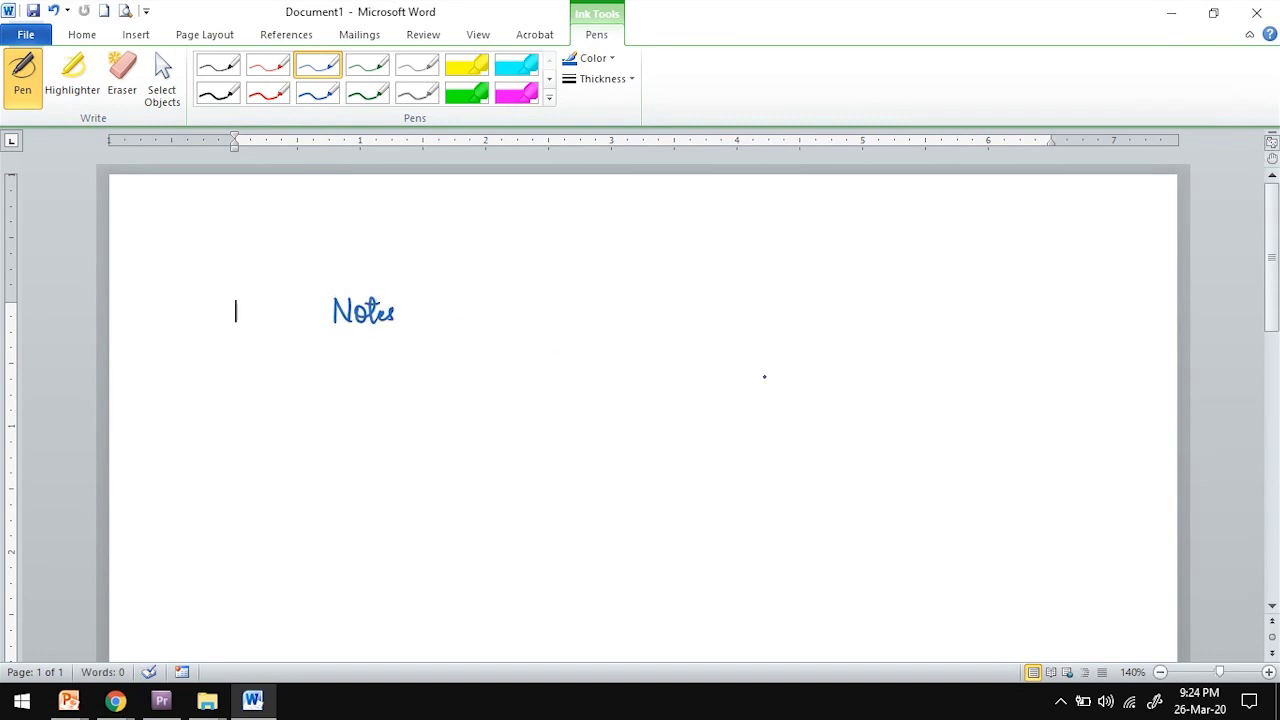